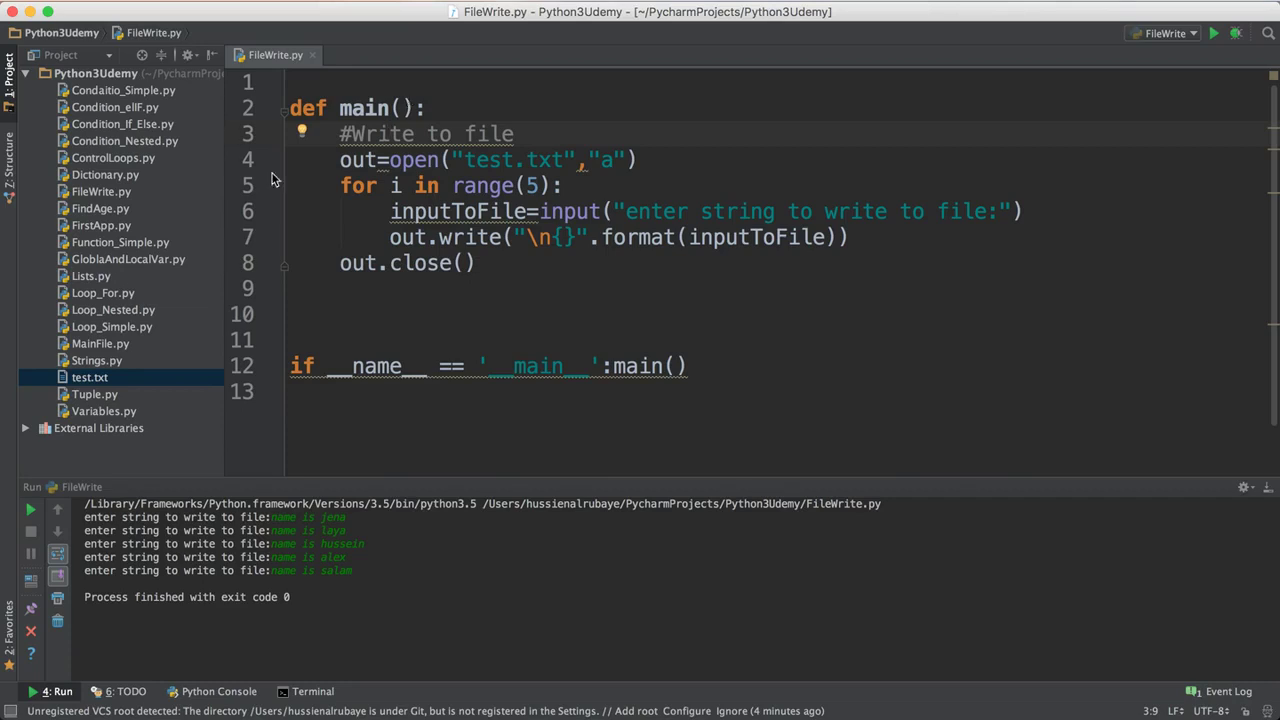
View test.txt's five name lines, then bring up the Python3Udemy project's context menu.
double_click(90, 377)
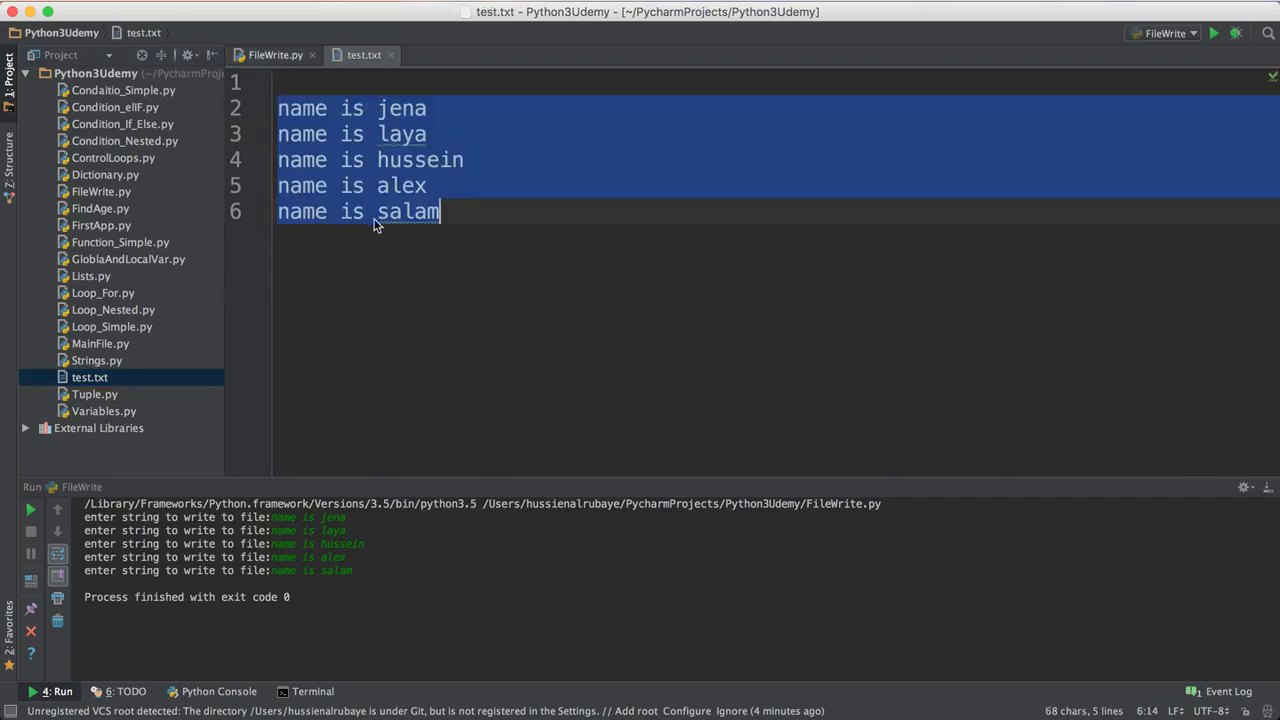
click(377, 211)
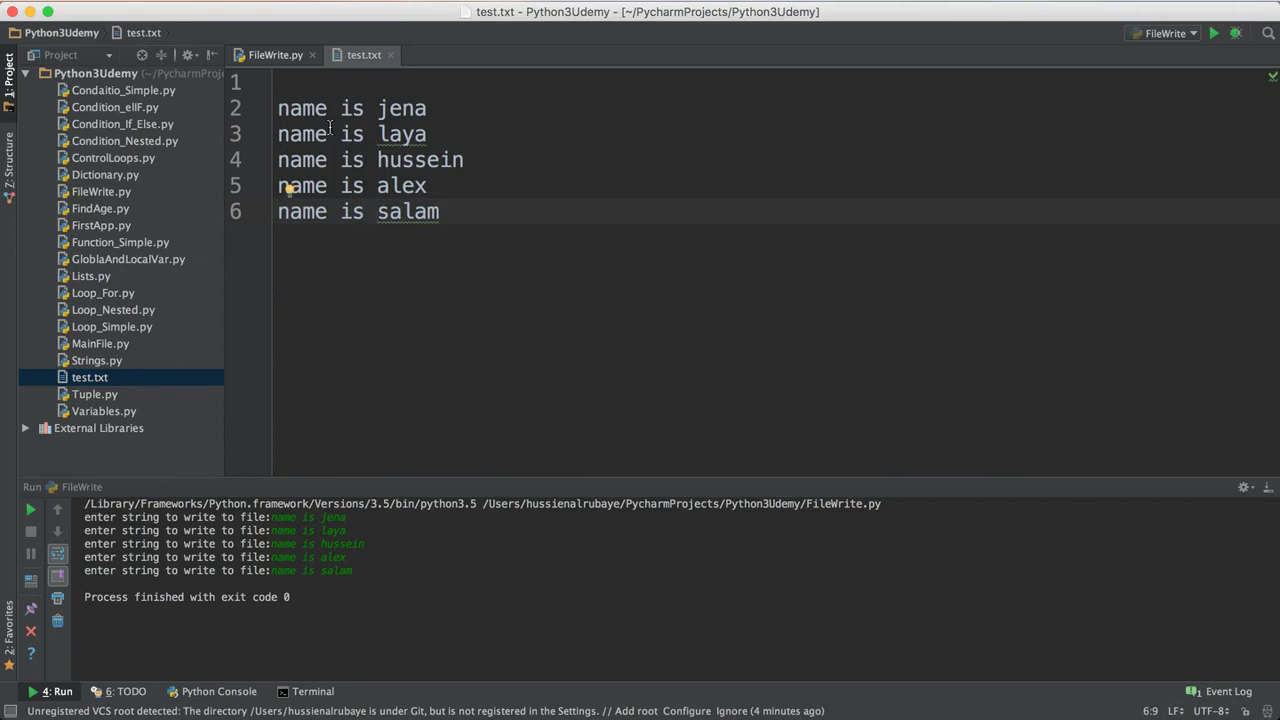
right_click(96, 73)
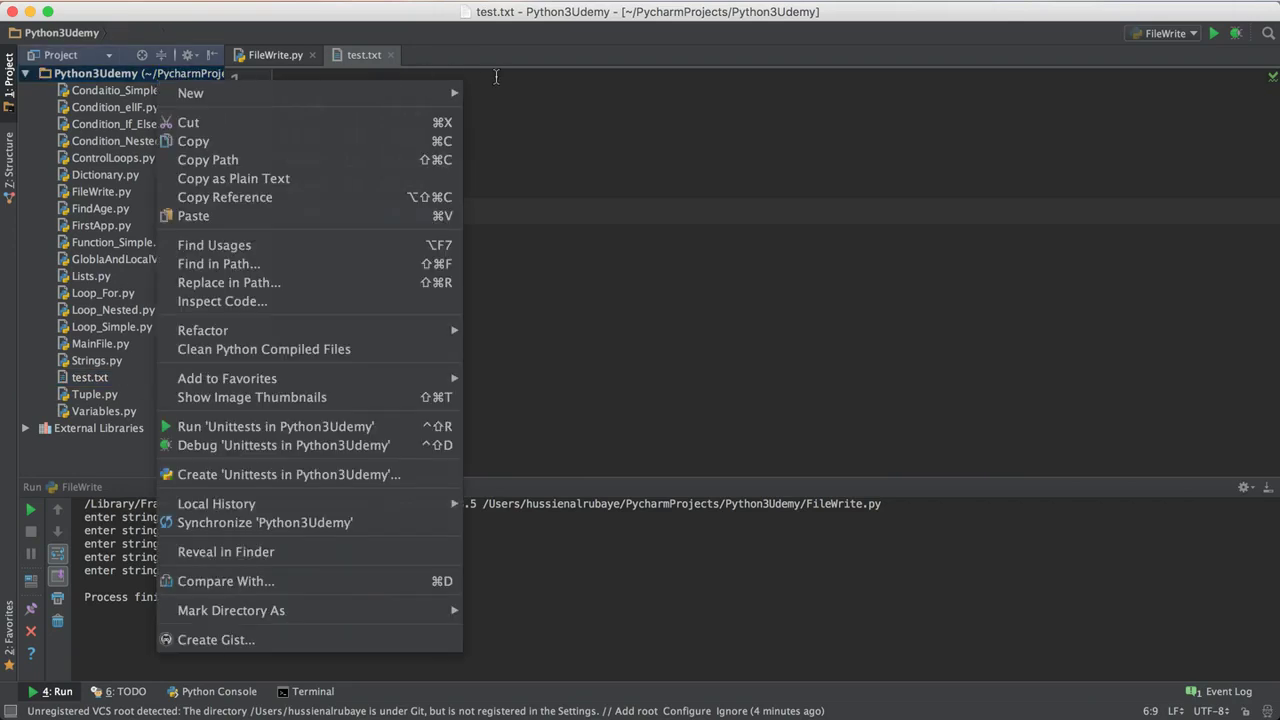
Create a Python file named FileRead, retrying after the 'already exists' error.
mouse_move(191, 93)
click(520, 160)
text(FileWrite)
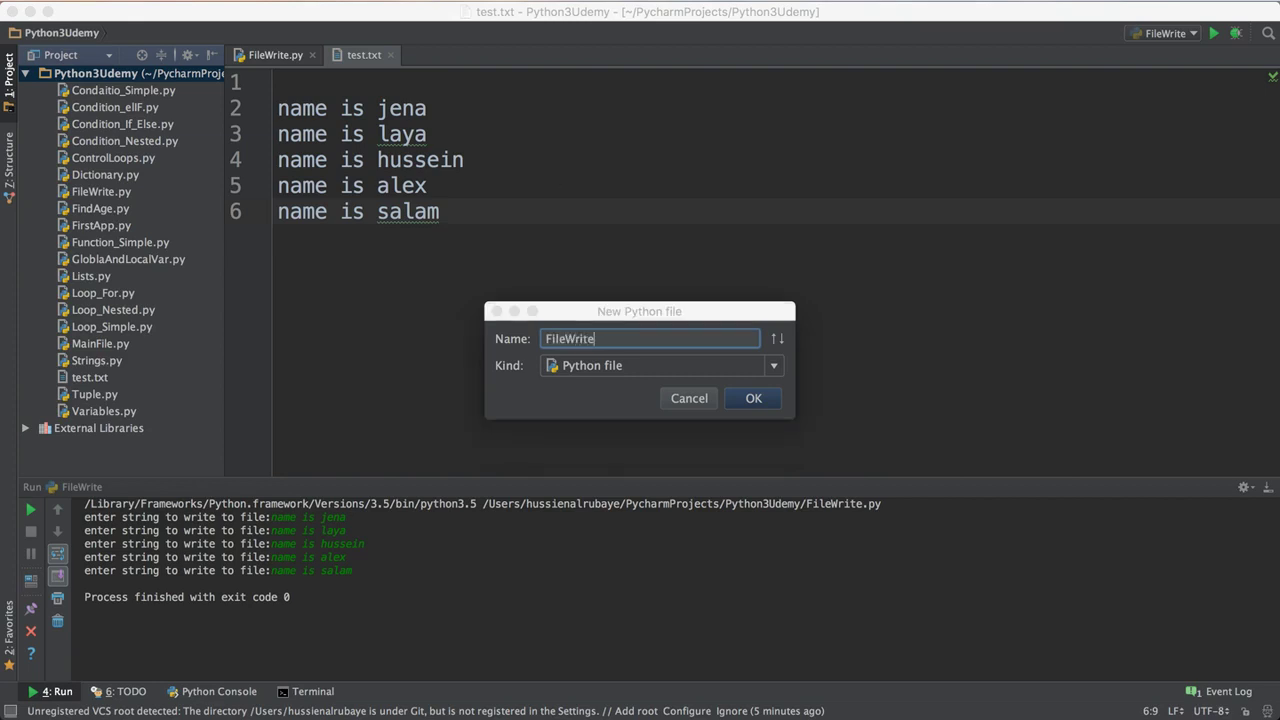
key(Return)
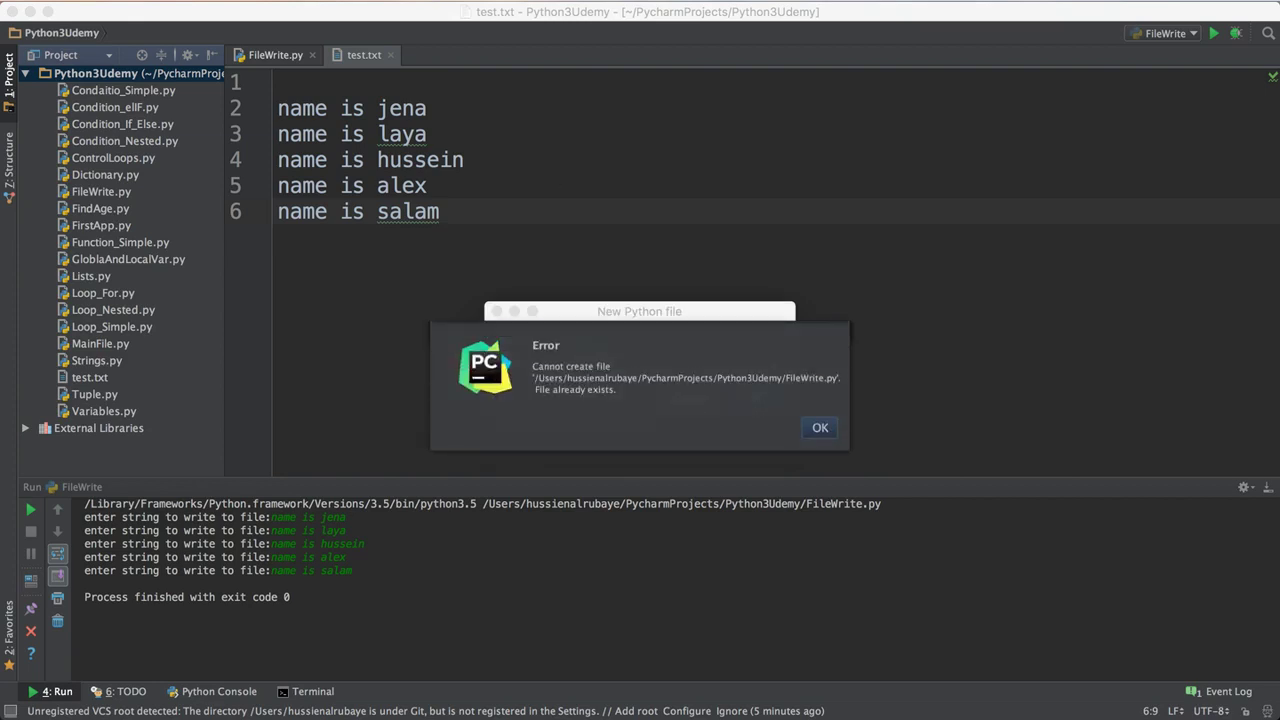
click(820, 428)
text(FileRea)
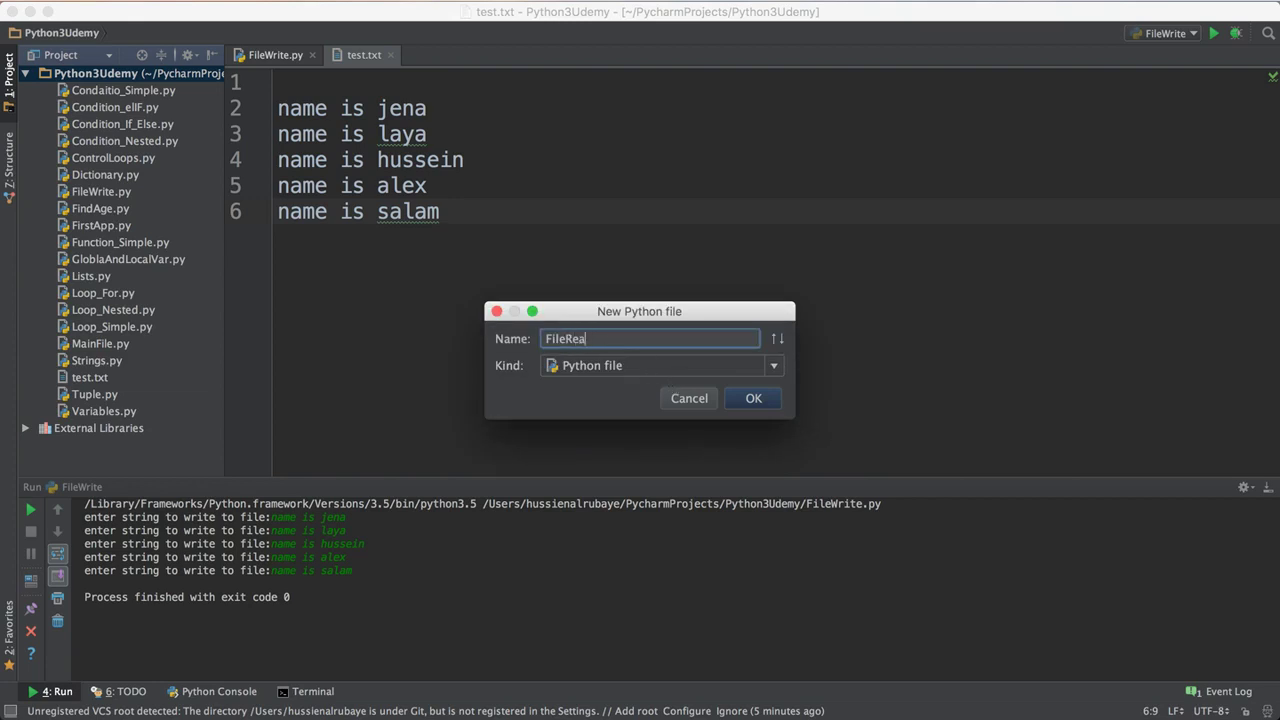
text(d)
key(Return)
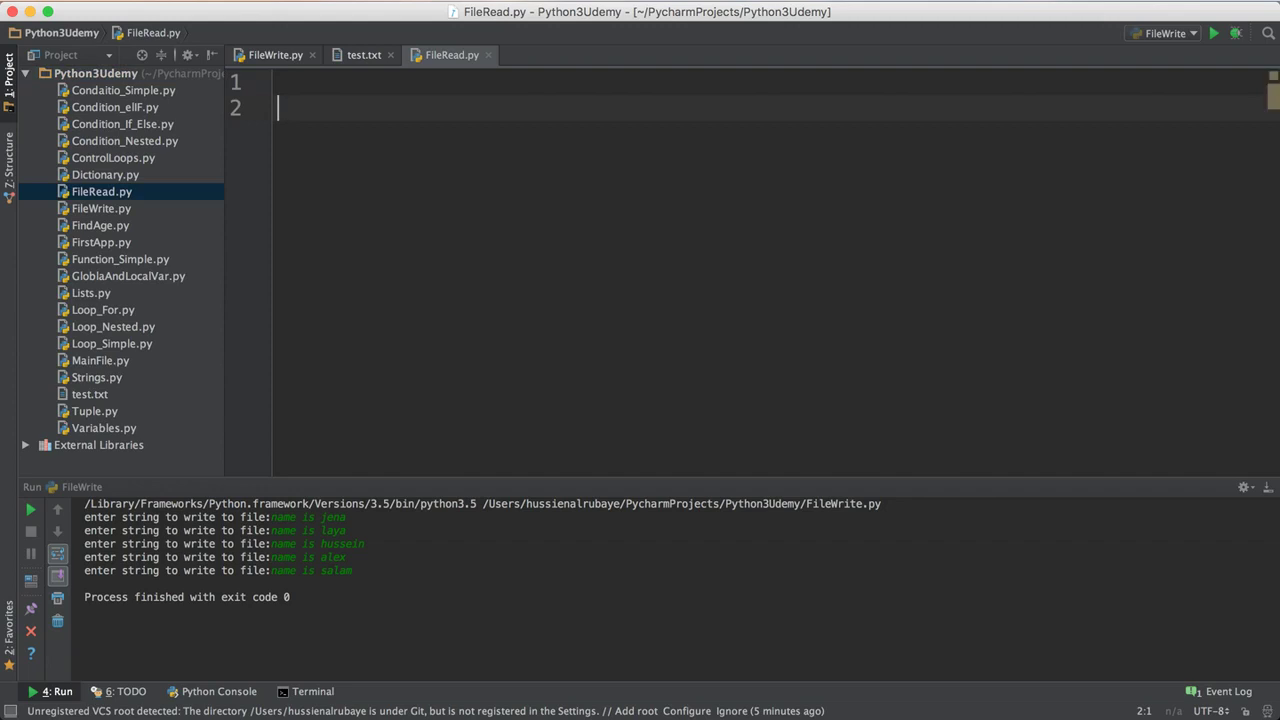
text(mai)
Expand the main template guard and add an empty def main(): above it.
key(Tab)
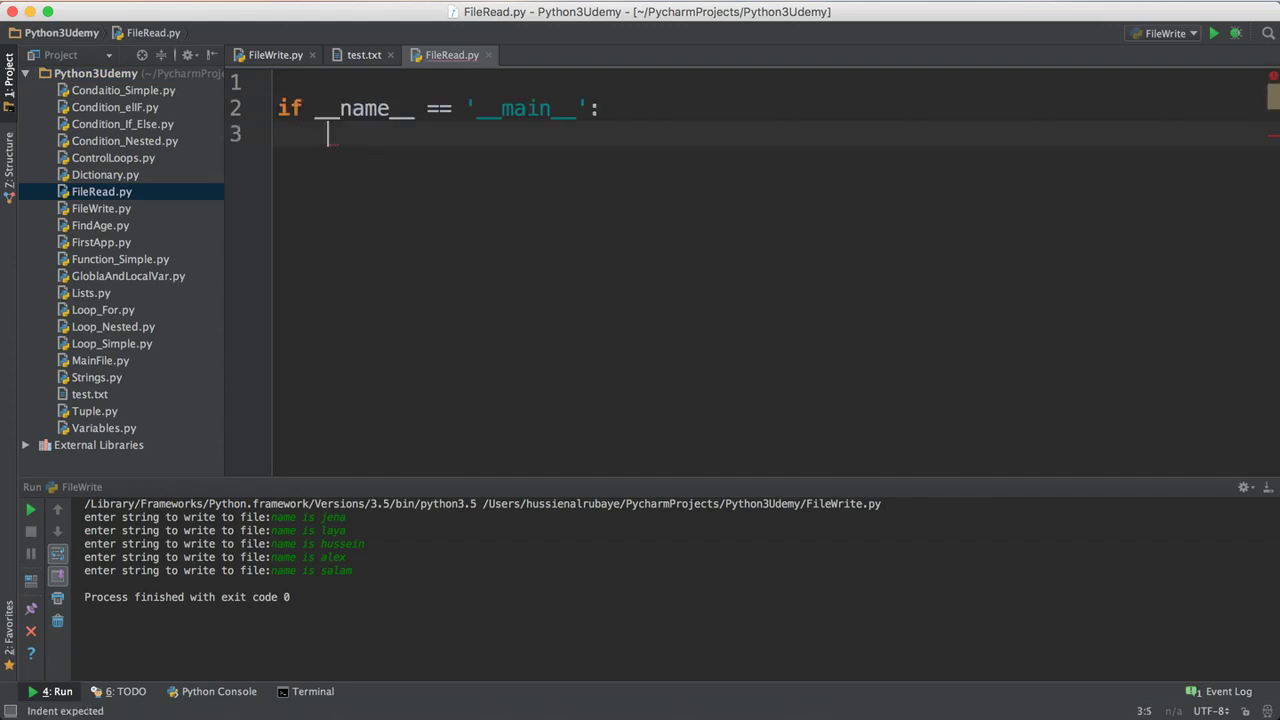
key(Up)
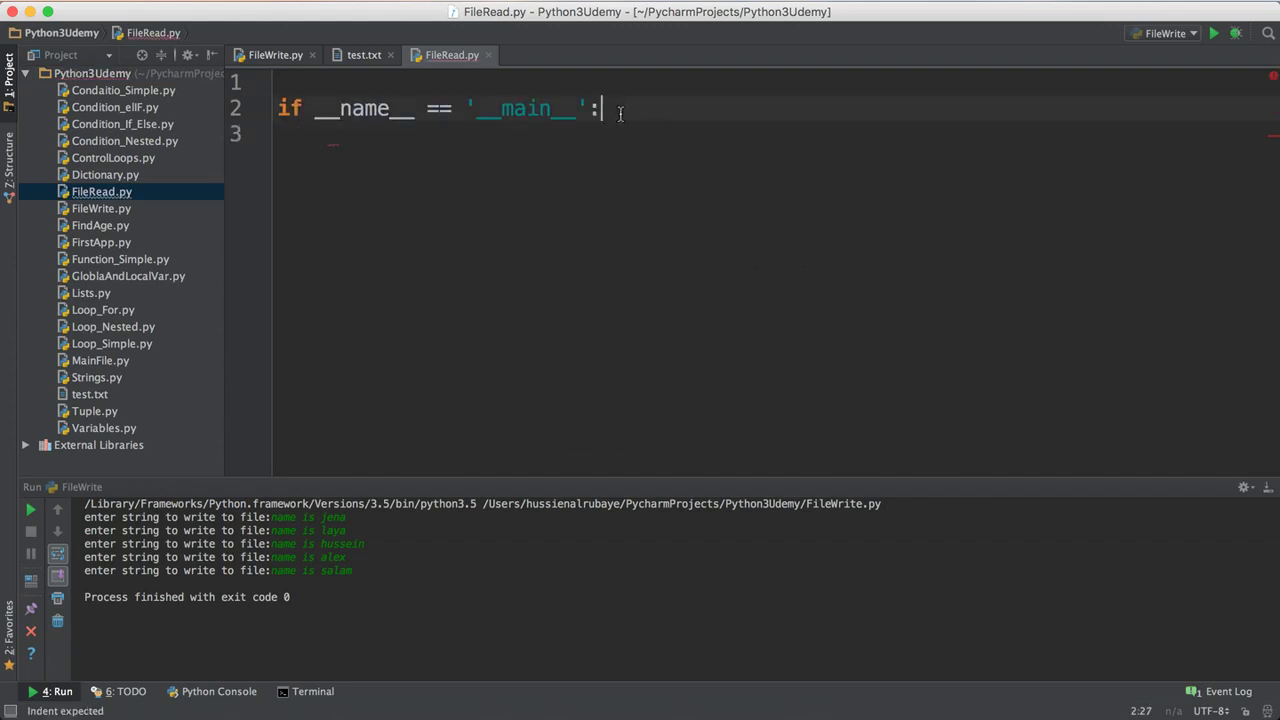
text(main)
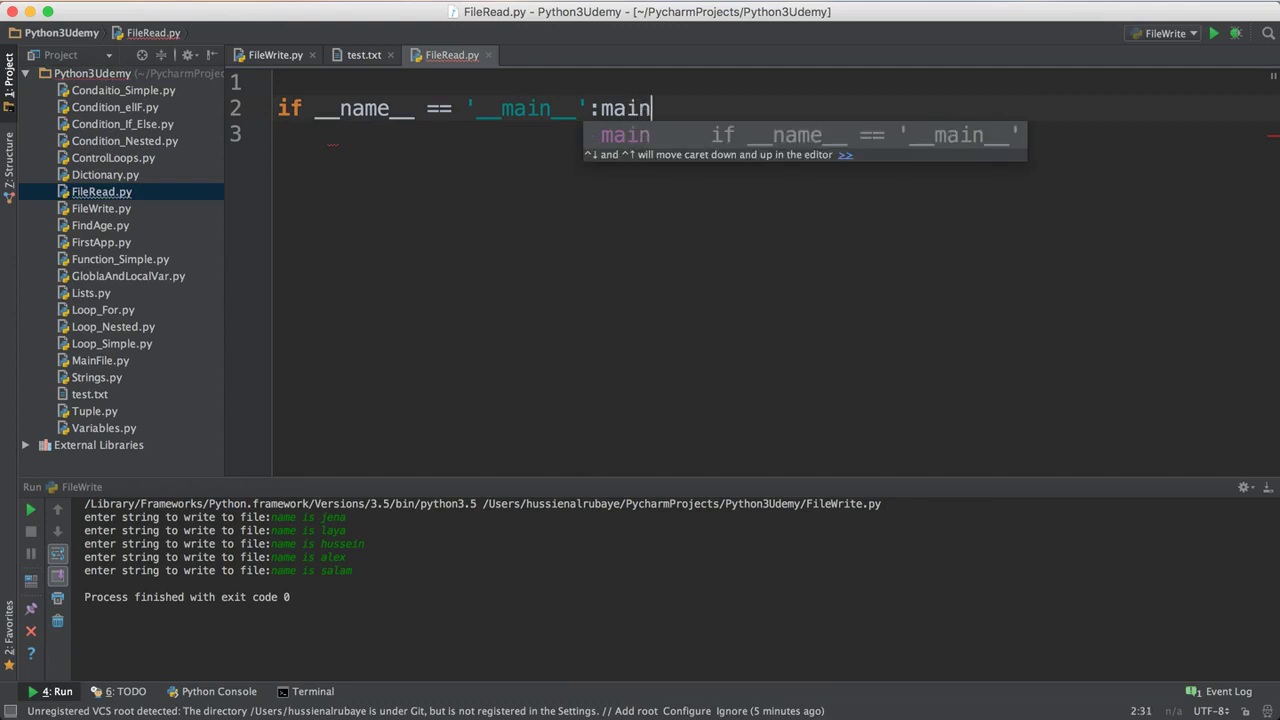
text(())
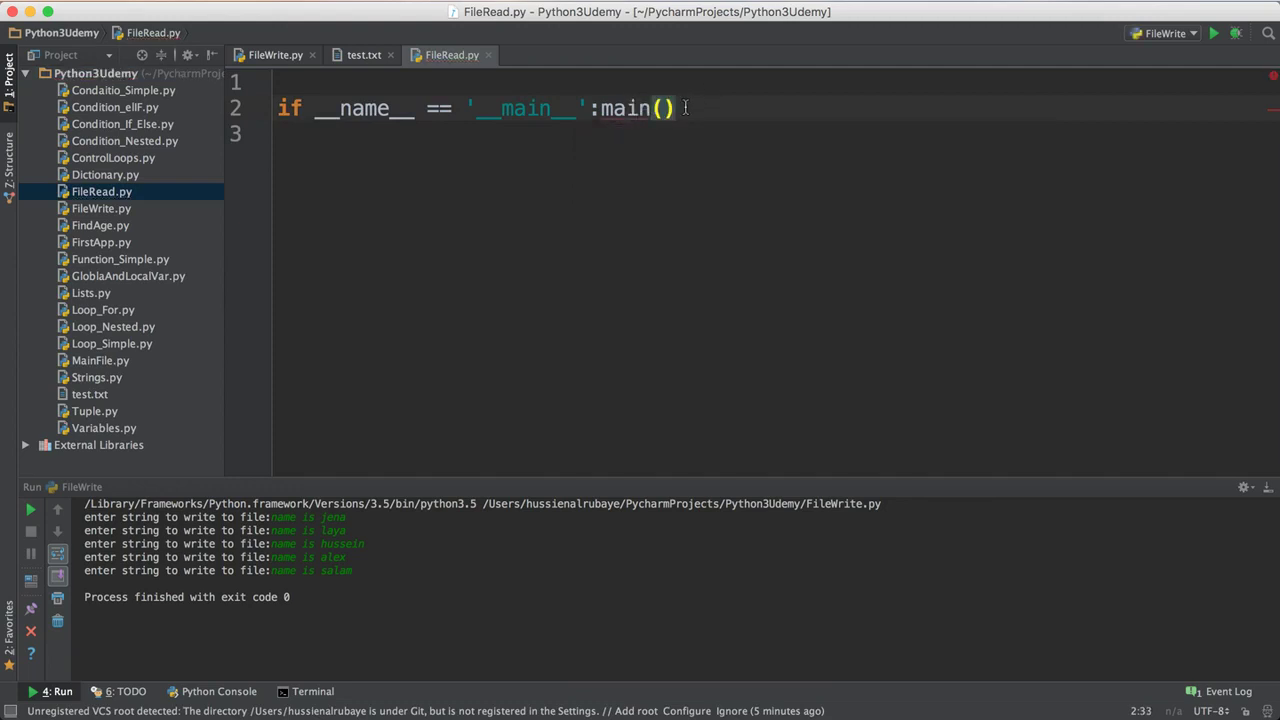
drag(677, 108, 596, 108)
click(400, 84)
key(Return)
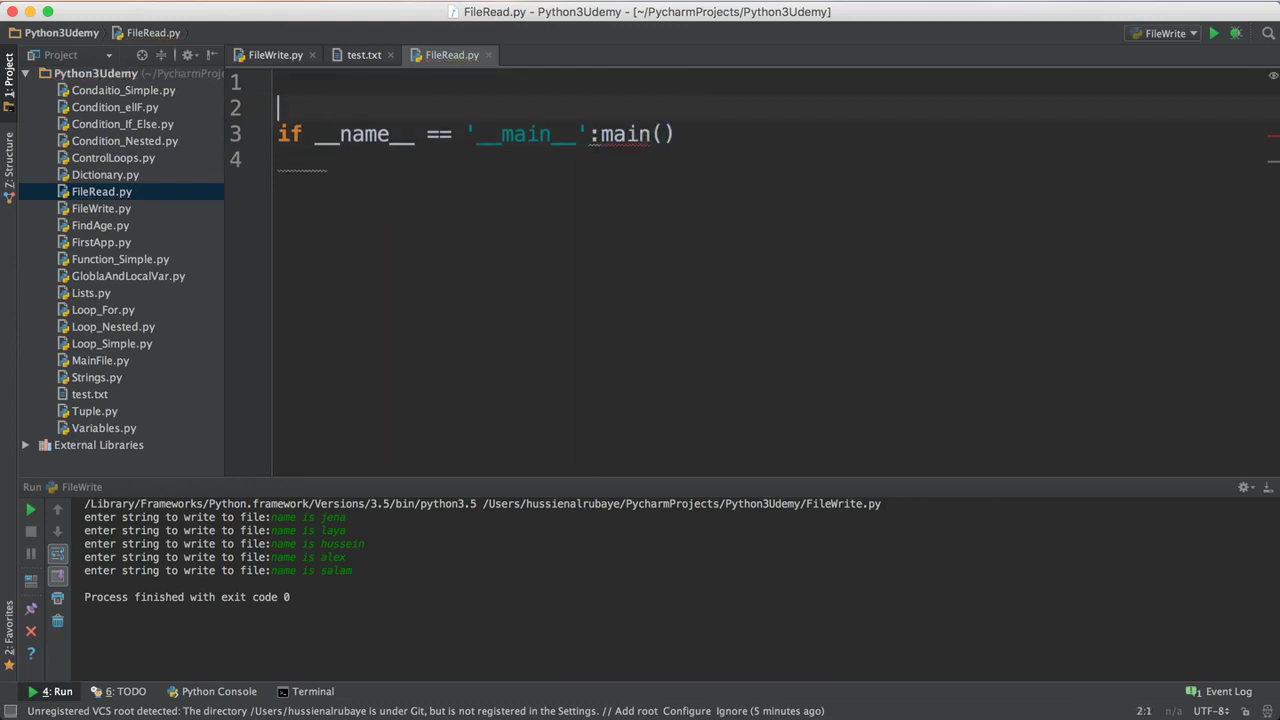
text(def main())
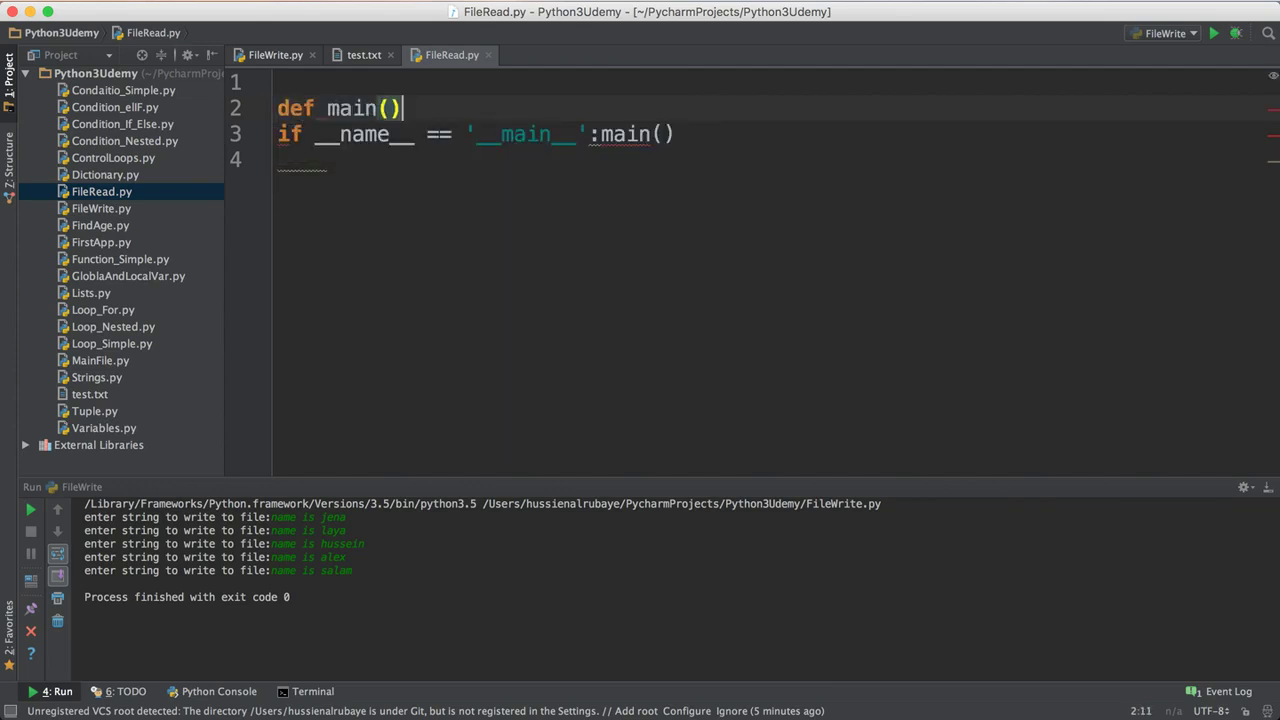
text(:)
key(Return)
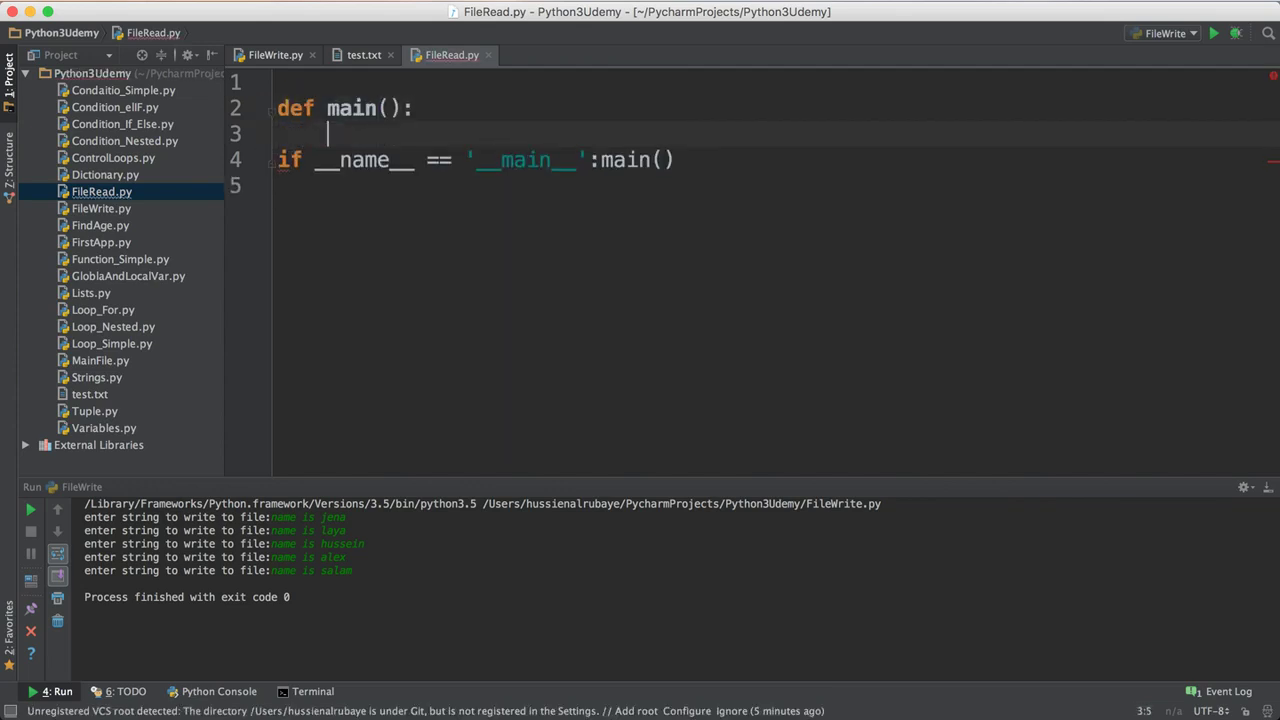
Close FileWrite.py and test.txt, reopen test.txt, and return to FileRead.py.
click(312, 55)
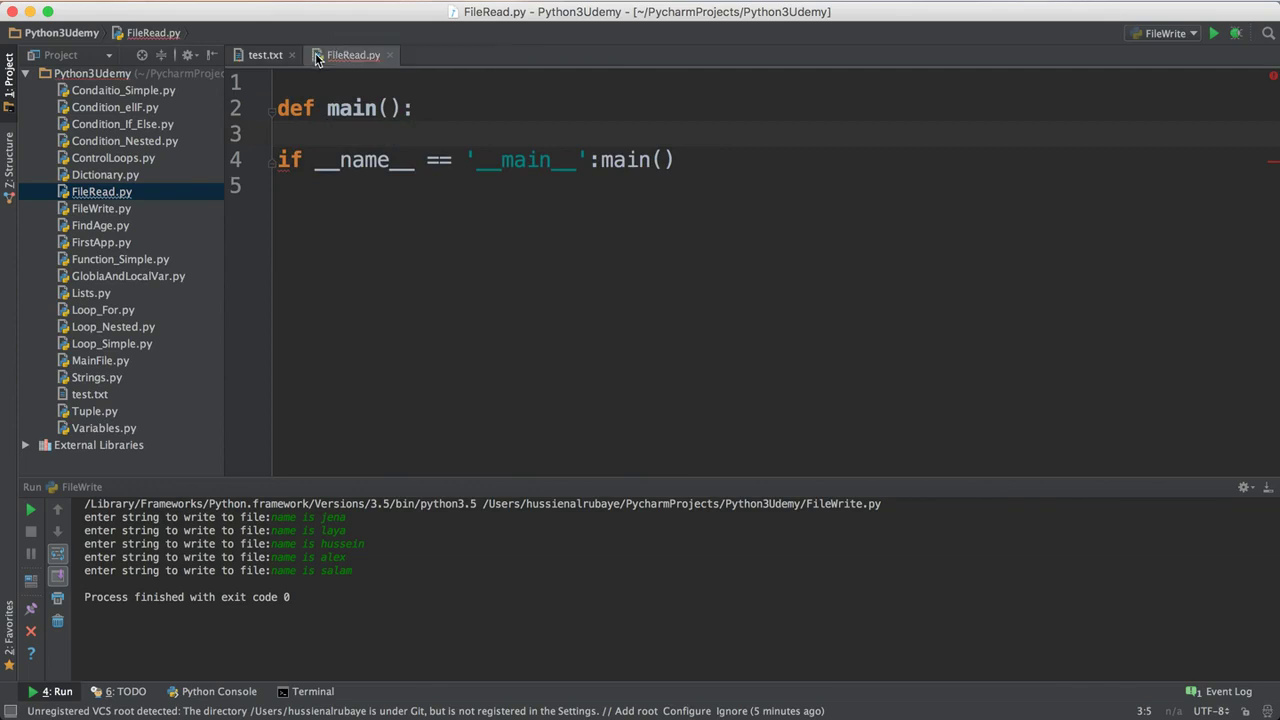
click(318, 58)
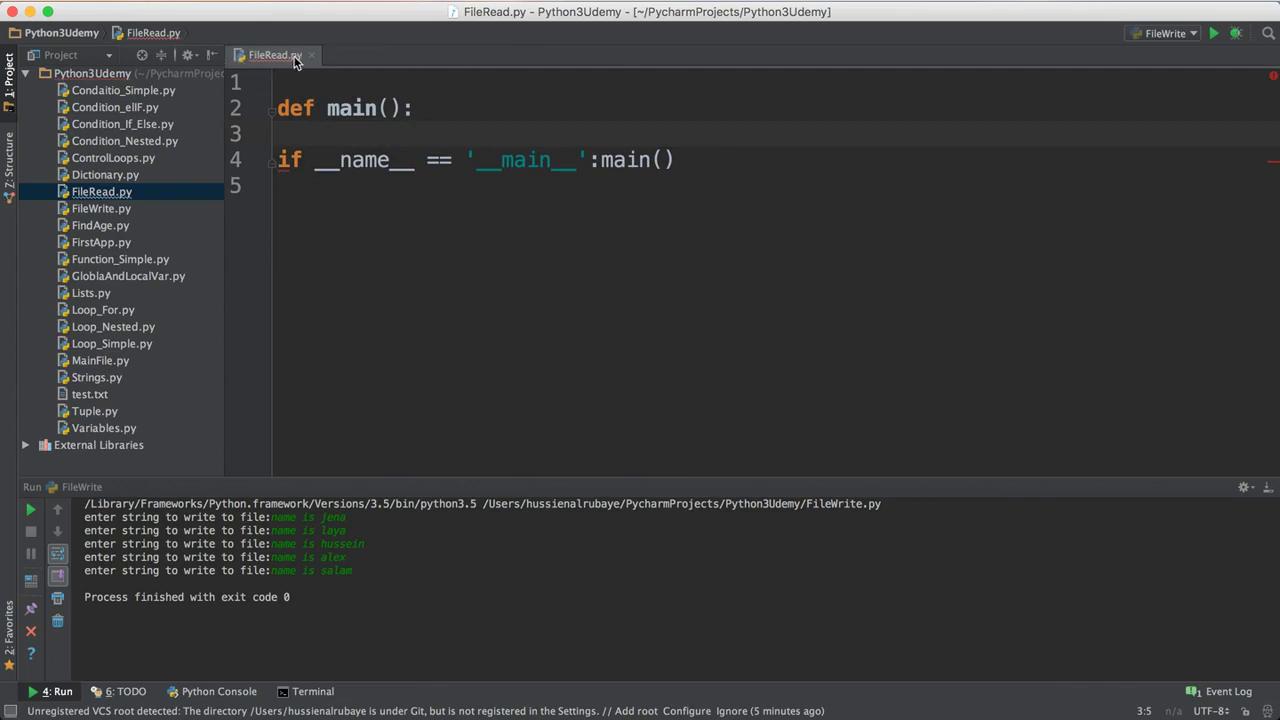
double_click(90, 394)
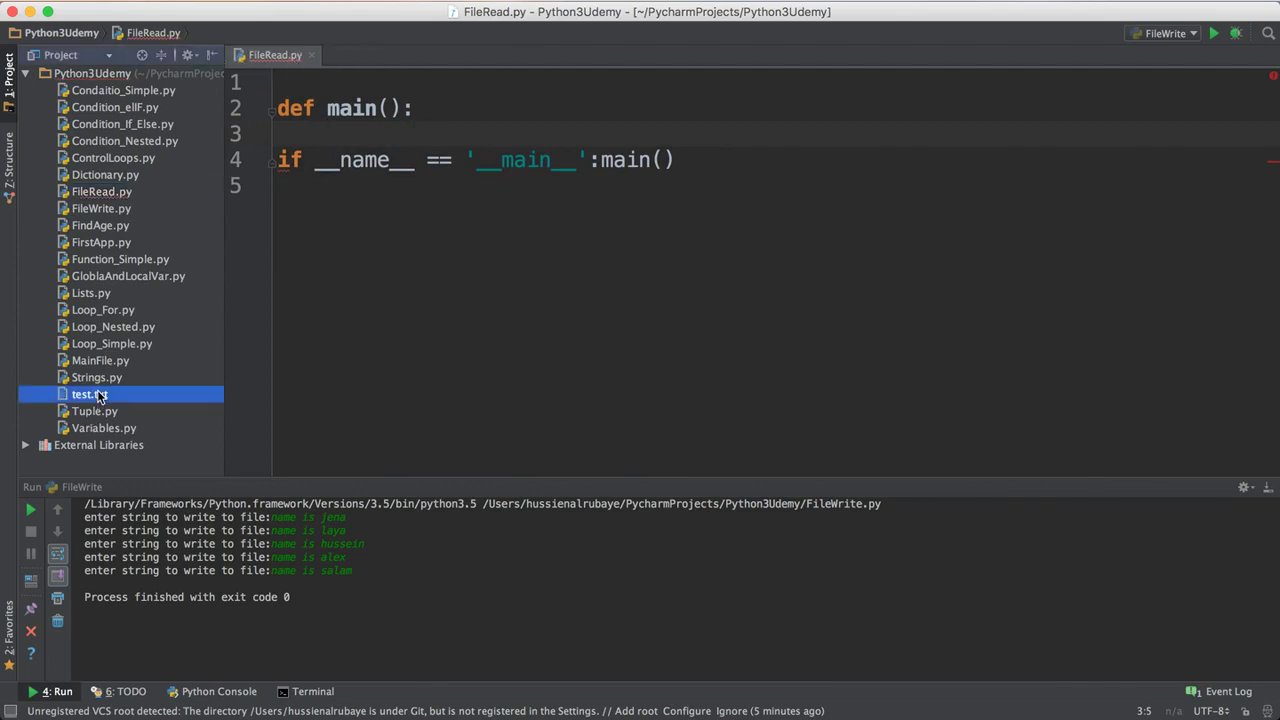
click(275, 55)
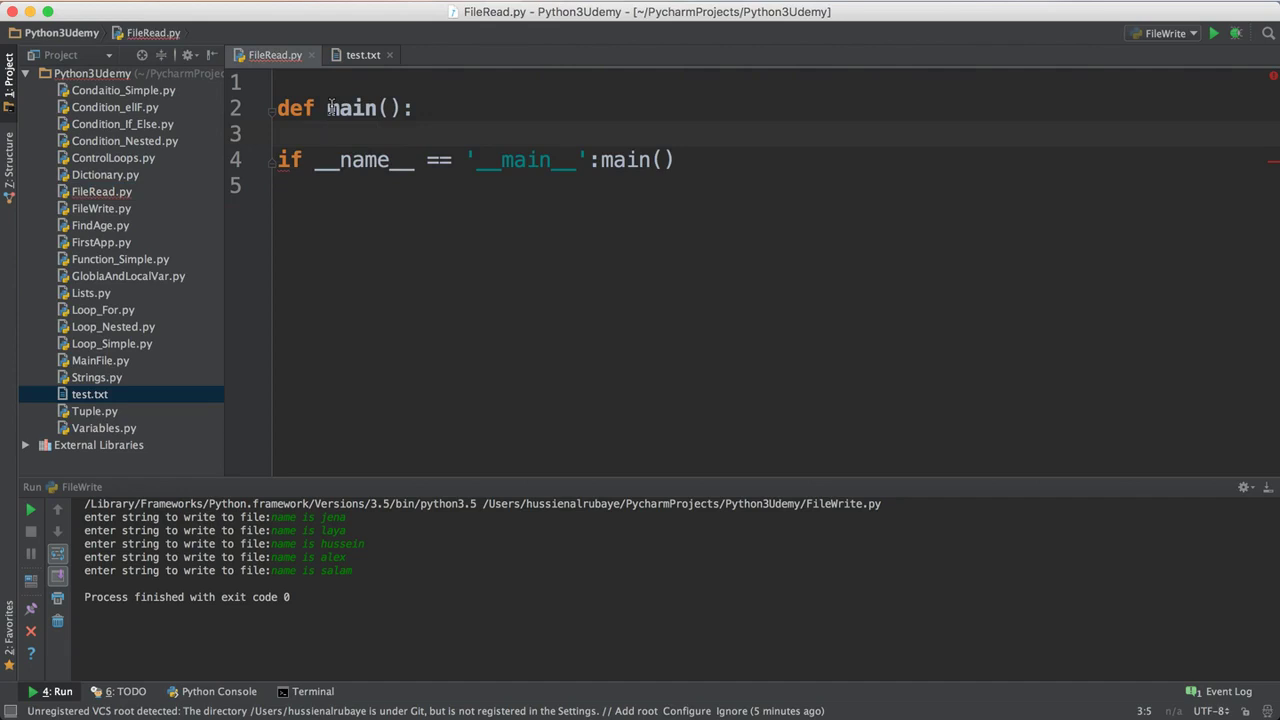
text(Read)
text(File=)
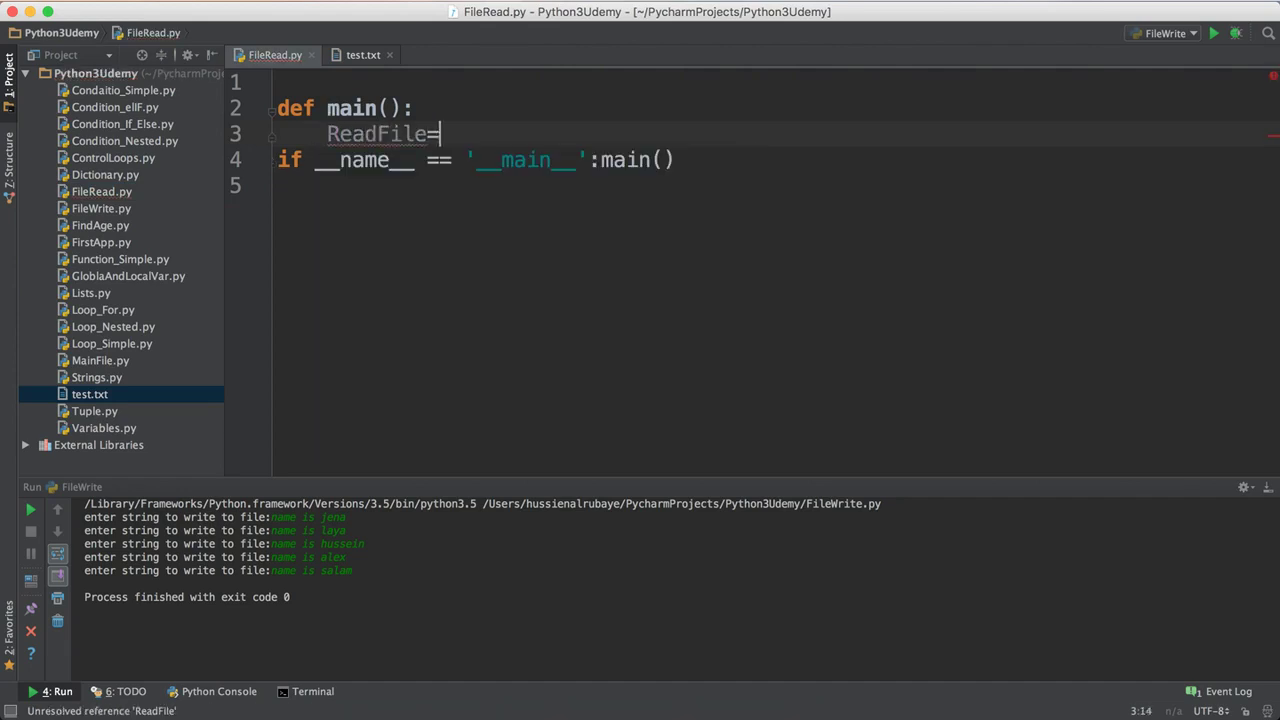
text(open()
text(')
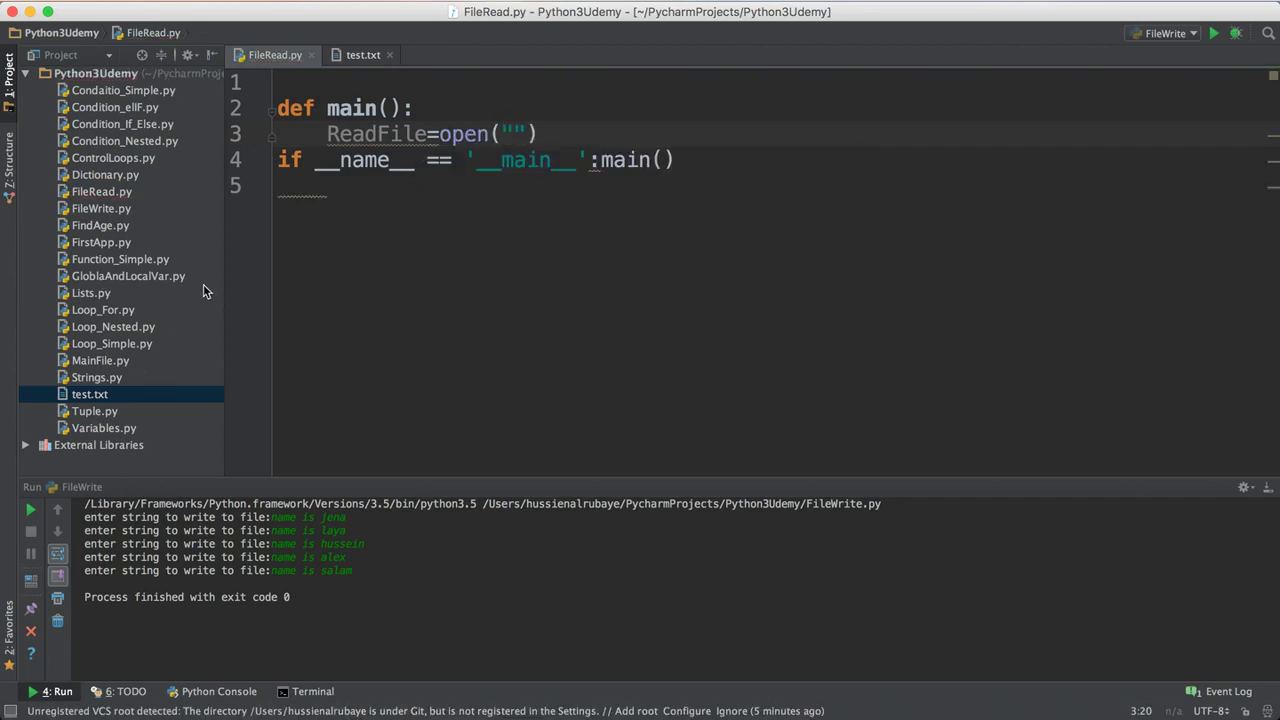
text(test.txt)
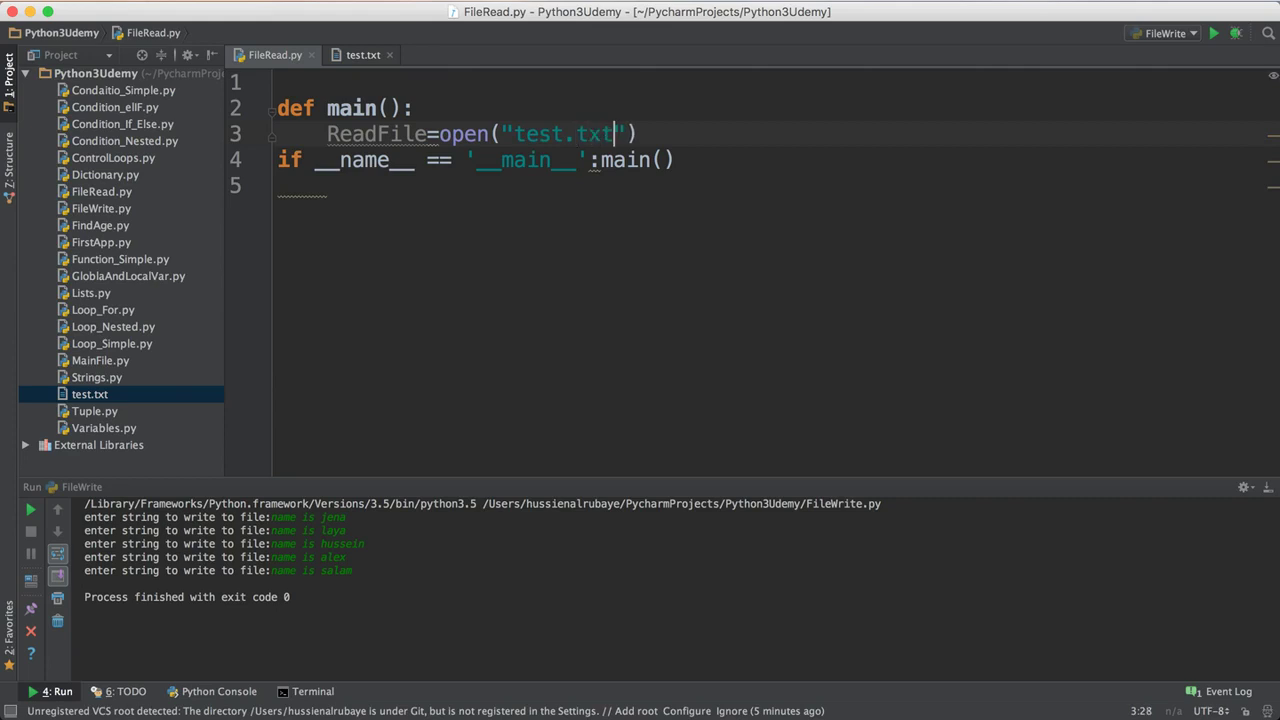
Finish opening test.txt in 'r' mode as ReadFile and move to empty line 4.
key(Right)
text(,)
text(")
text(r)
click(697, 133)
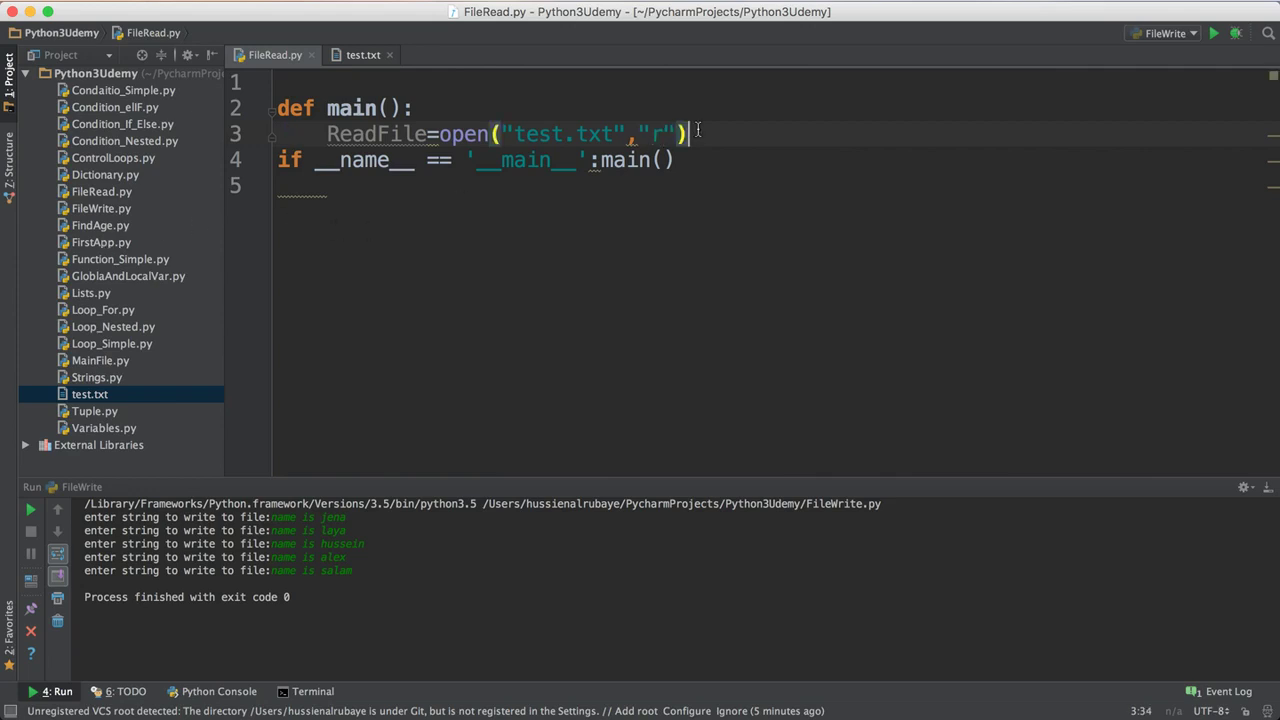
key(Return)
double_click(380, 133)
click(362, 55)
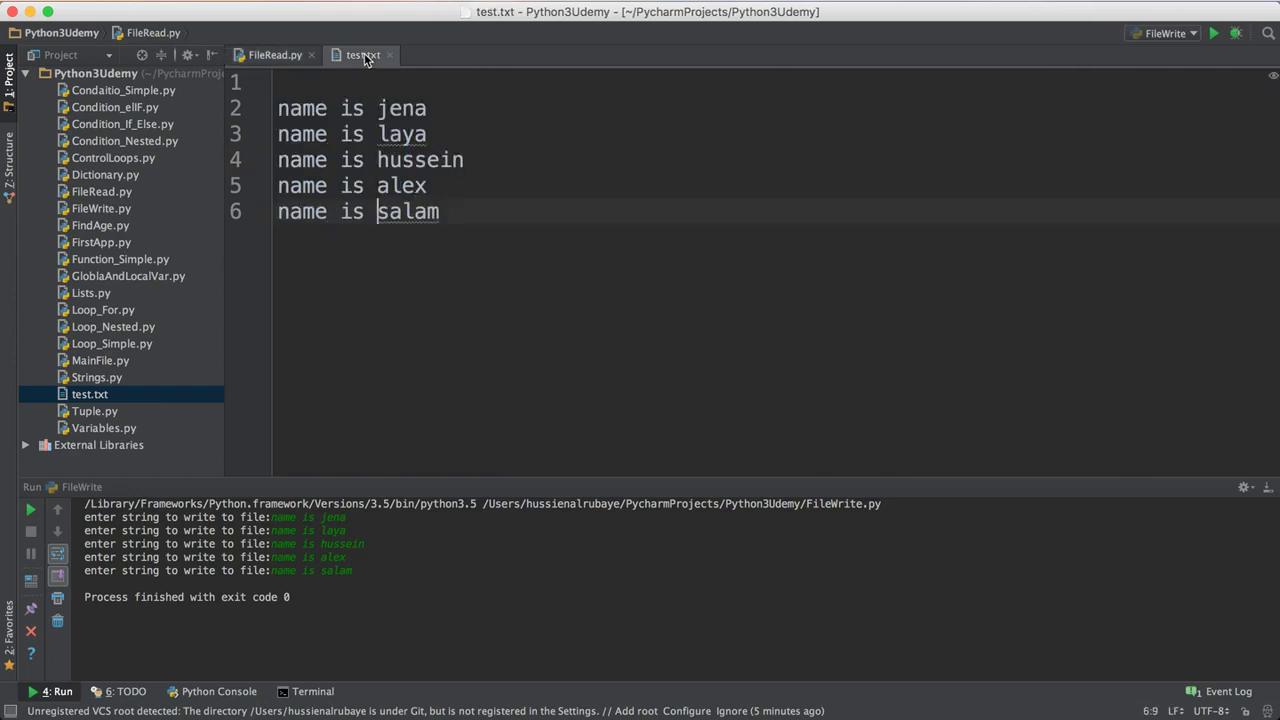
click(275, 55)
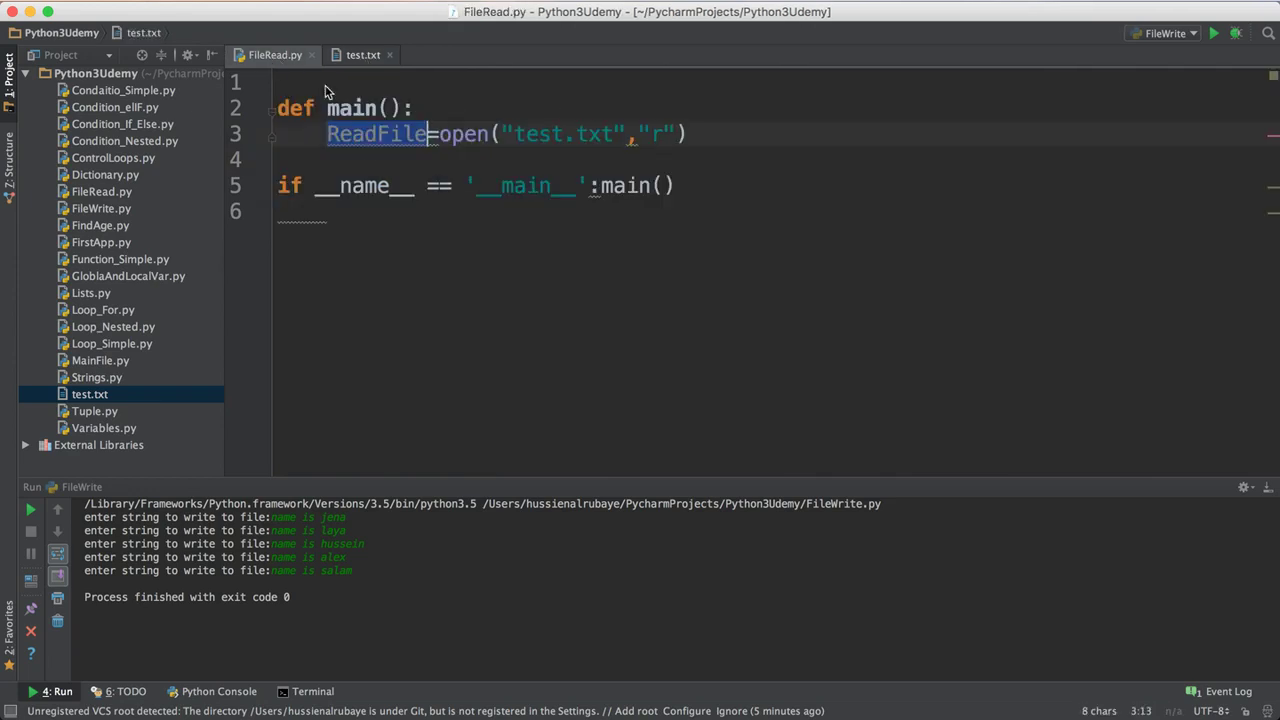
click(352, 160)
text(for )
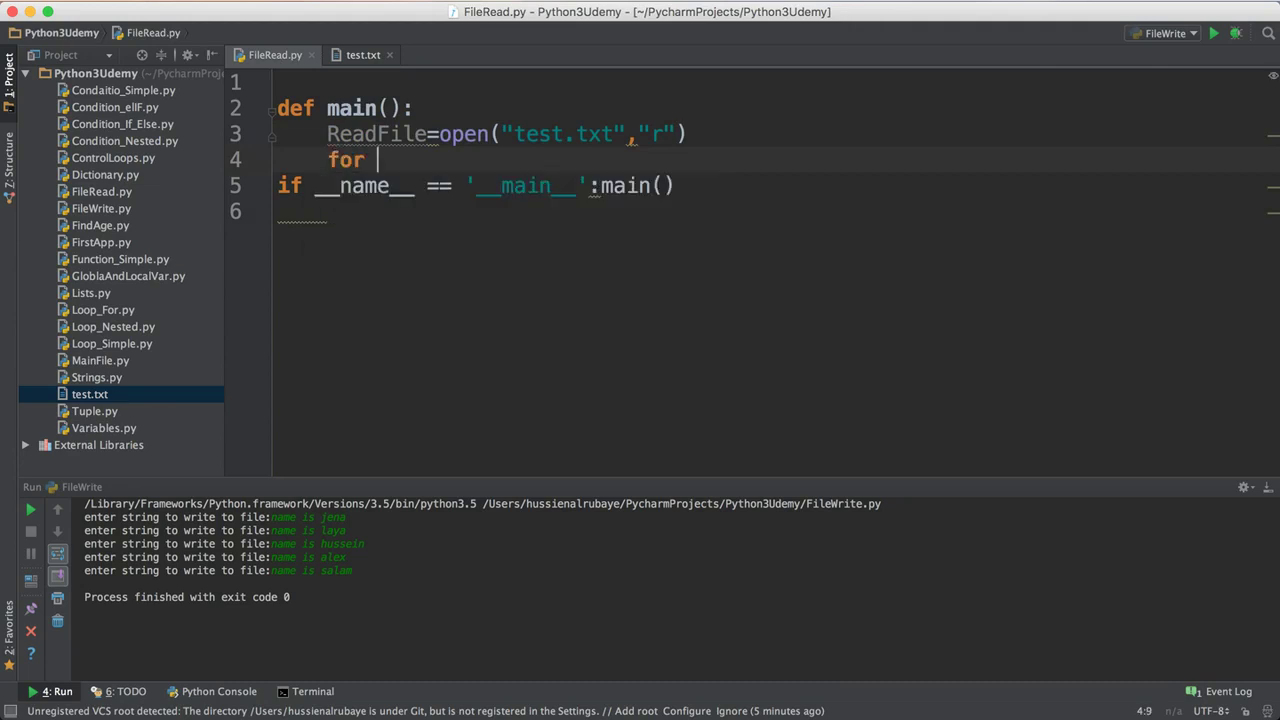
text(l)
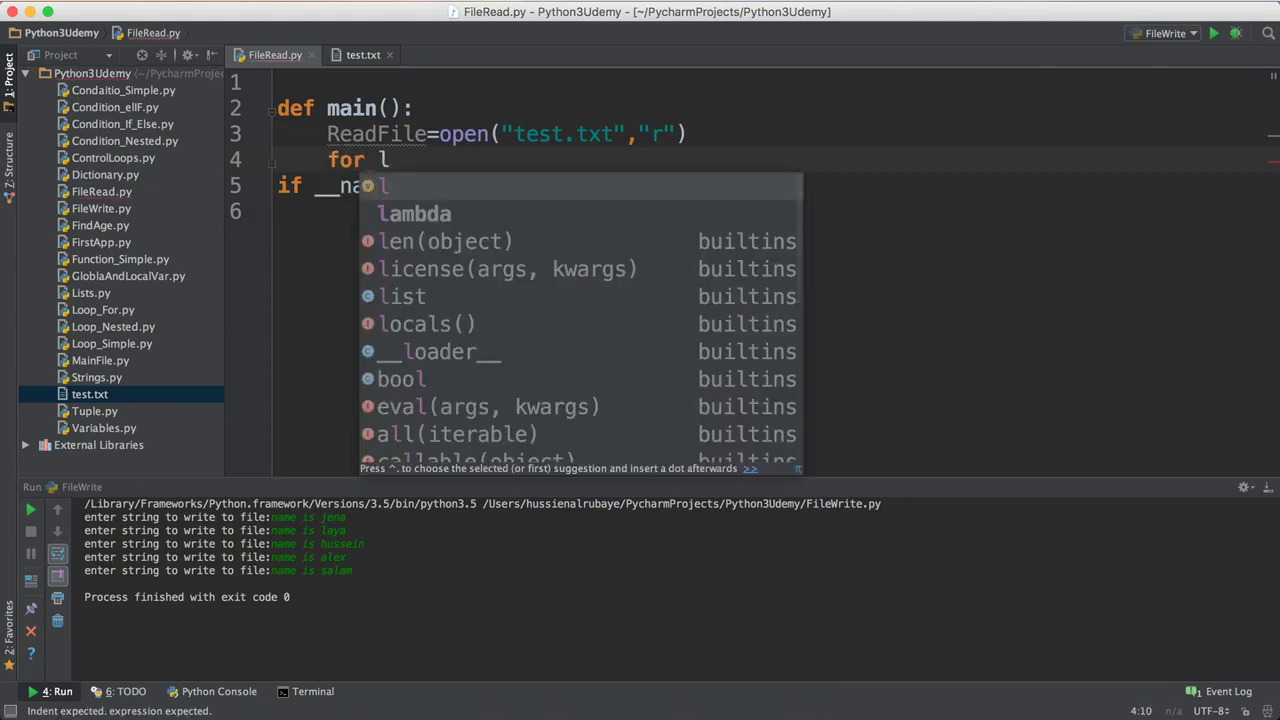
text(ine in R)
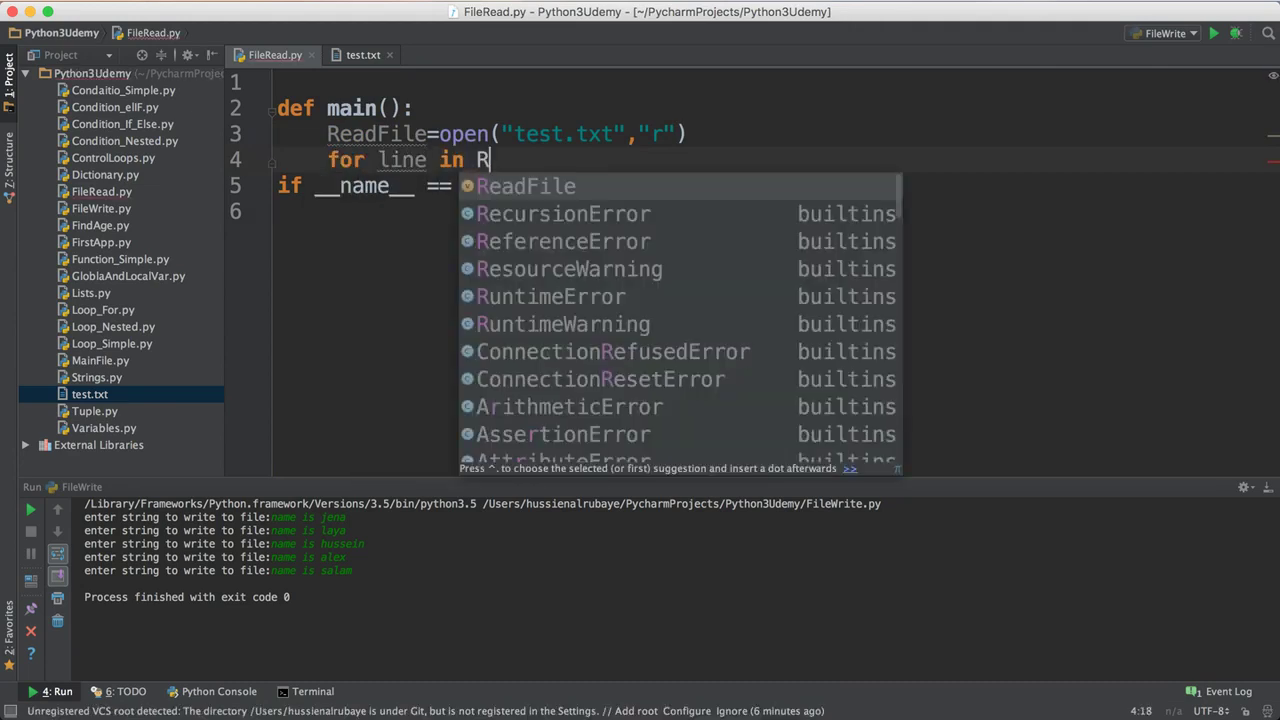
text(eadFile)
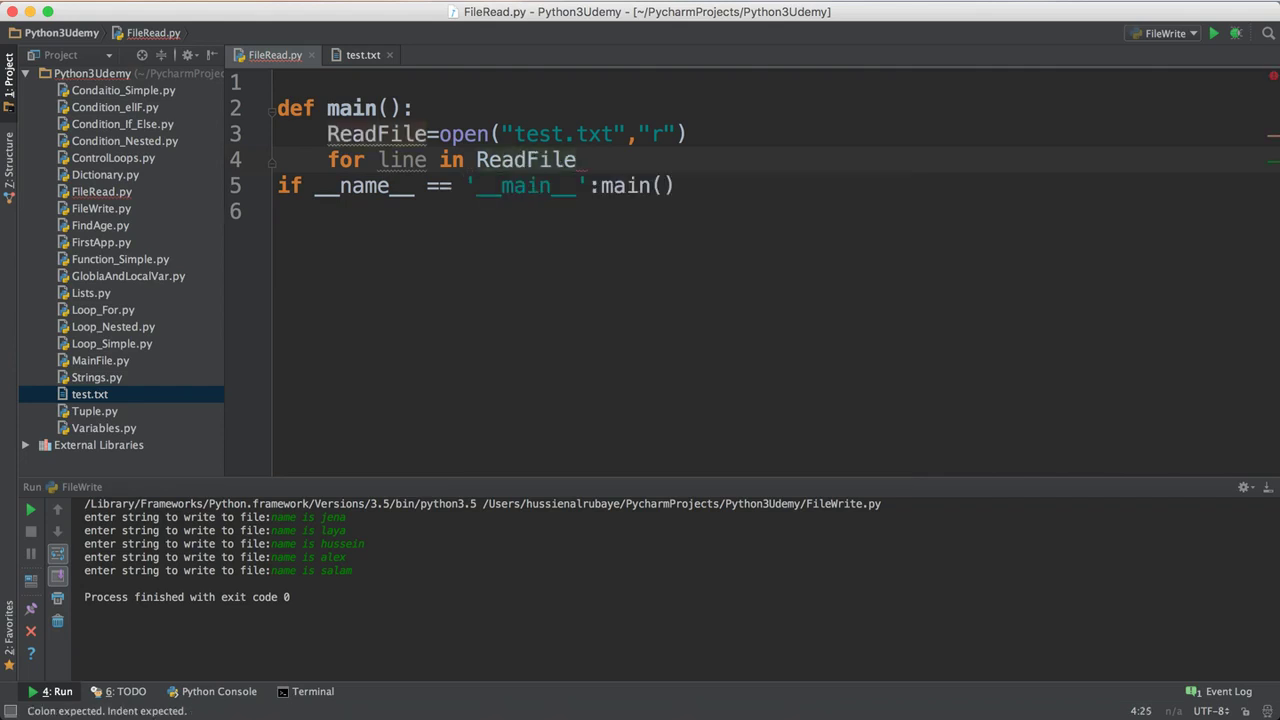
text(:)
Write 'for line in ReadFile:' with print(line) in its body, then dedent the next line.
key(Return)
text(wr)
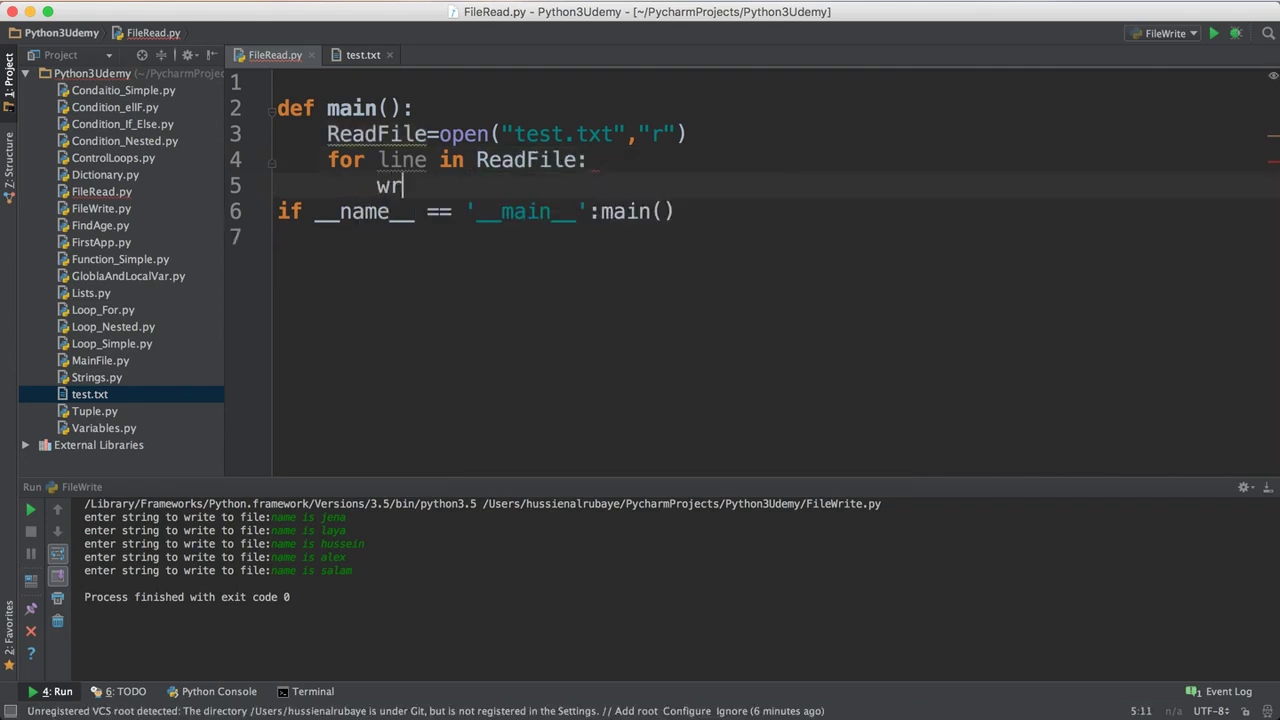
key(BackSpace)
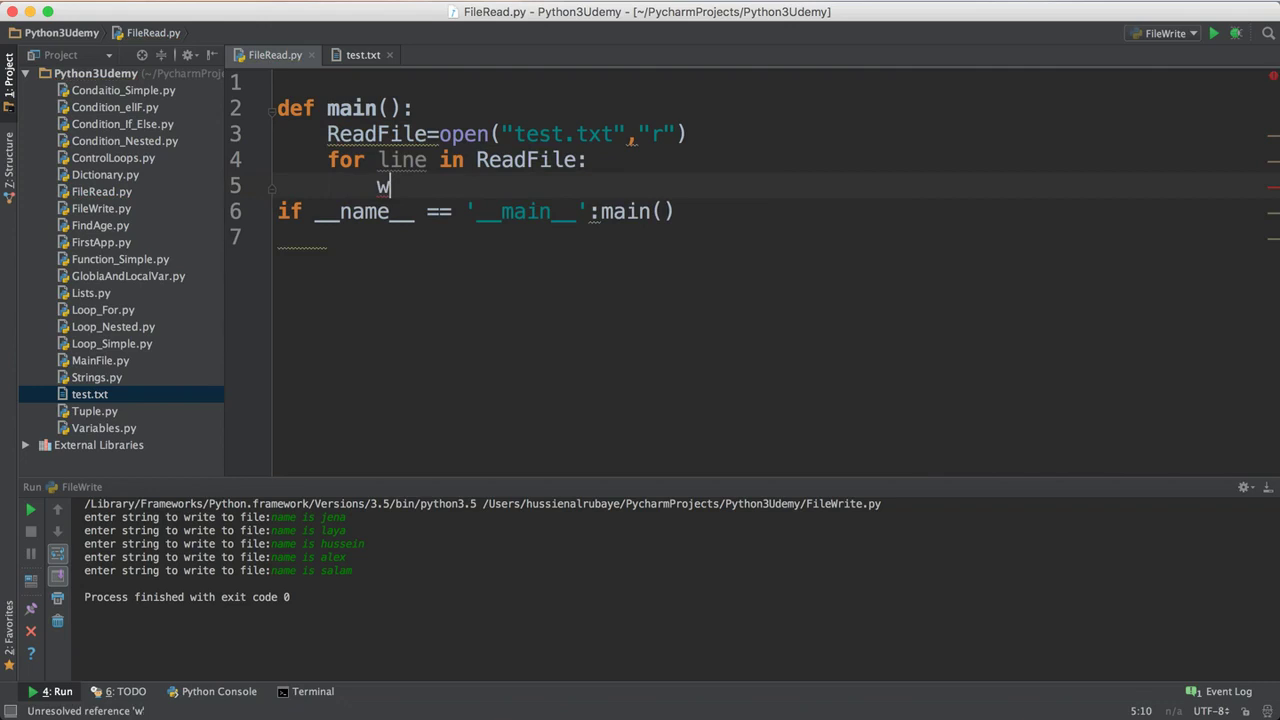
text(r)
key(BackSpace)
key(BackSpace)
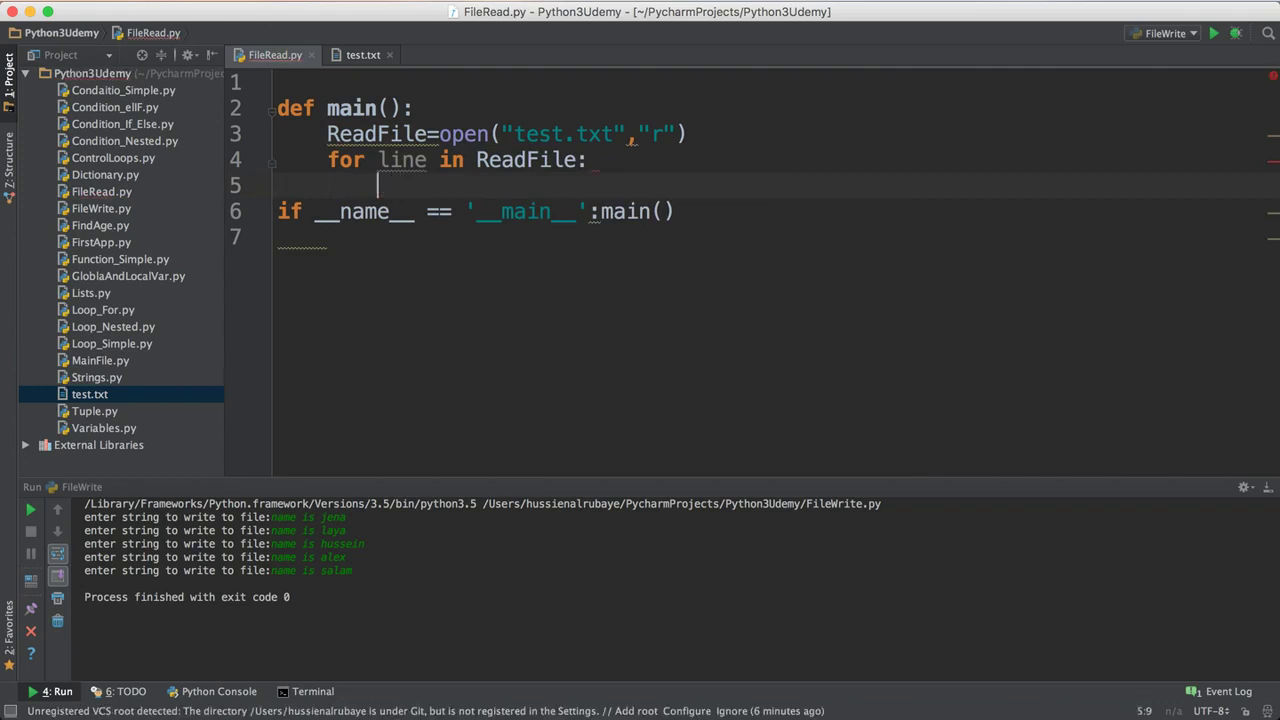
text(pr)
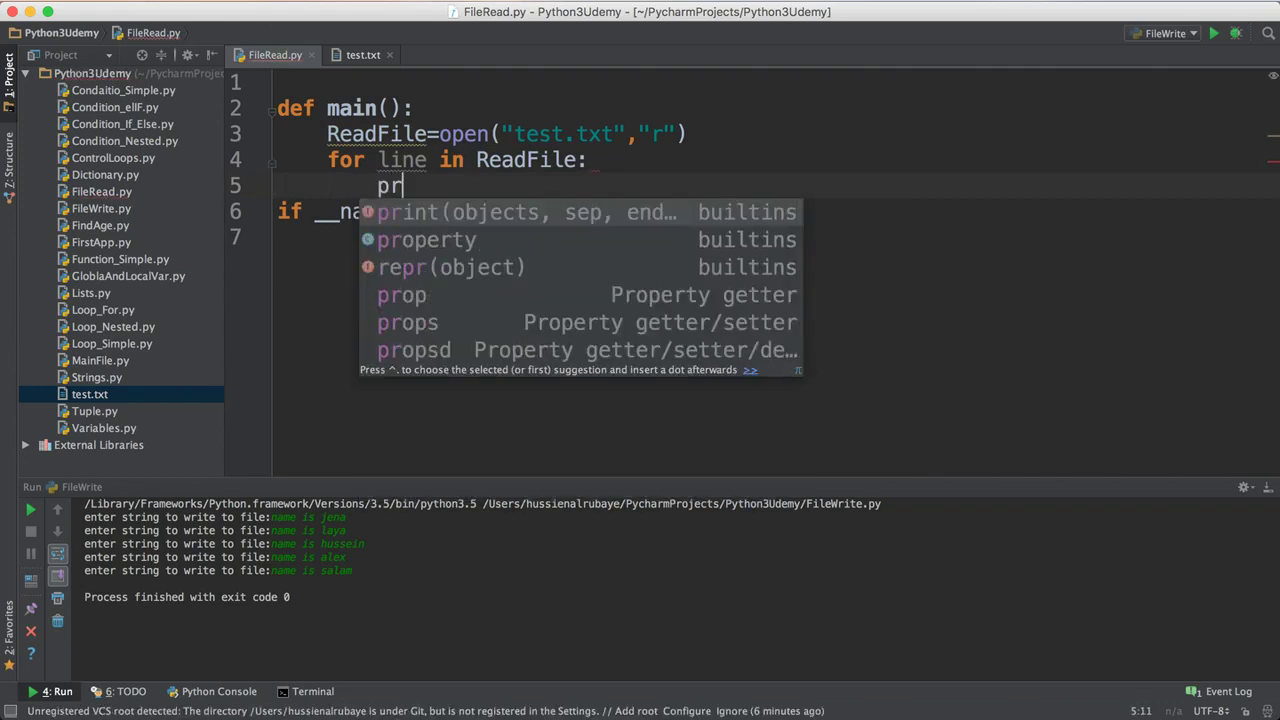
key(Tab)
text(l)
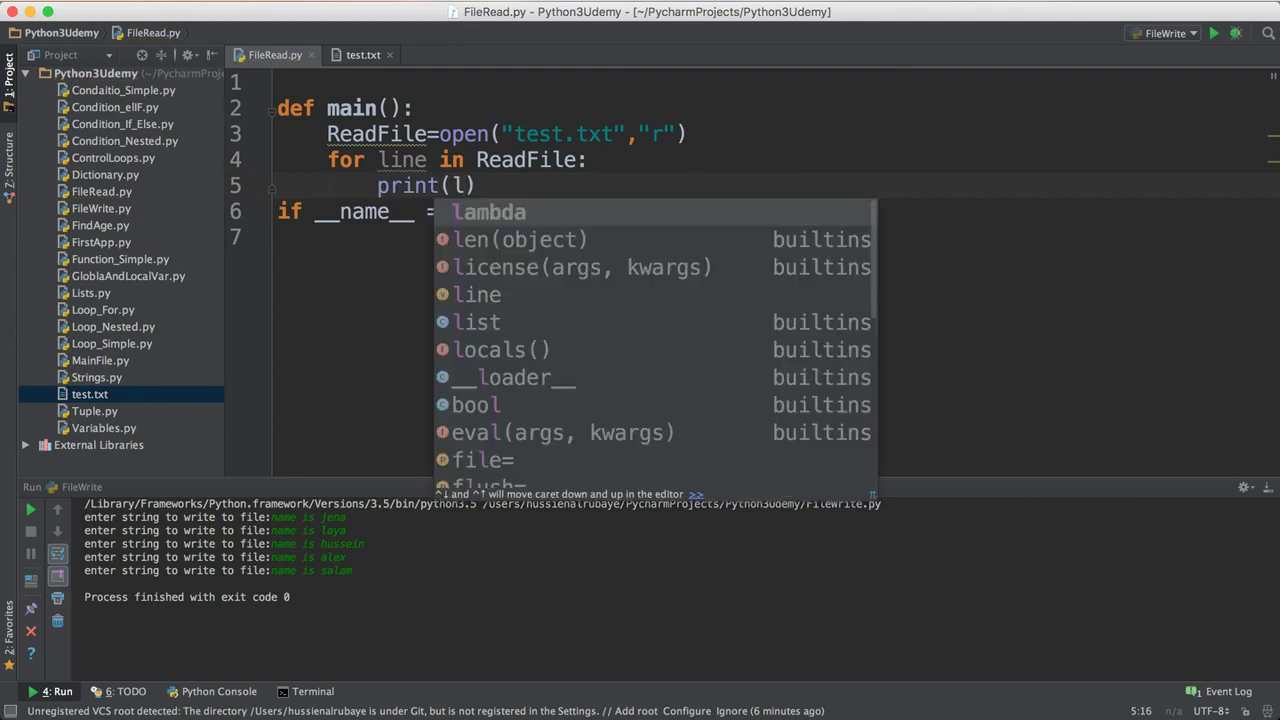
text(i)
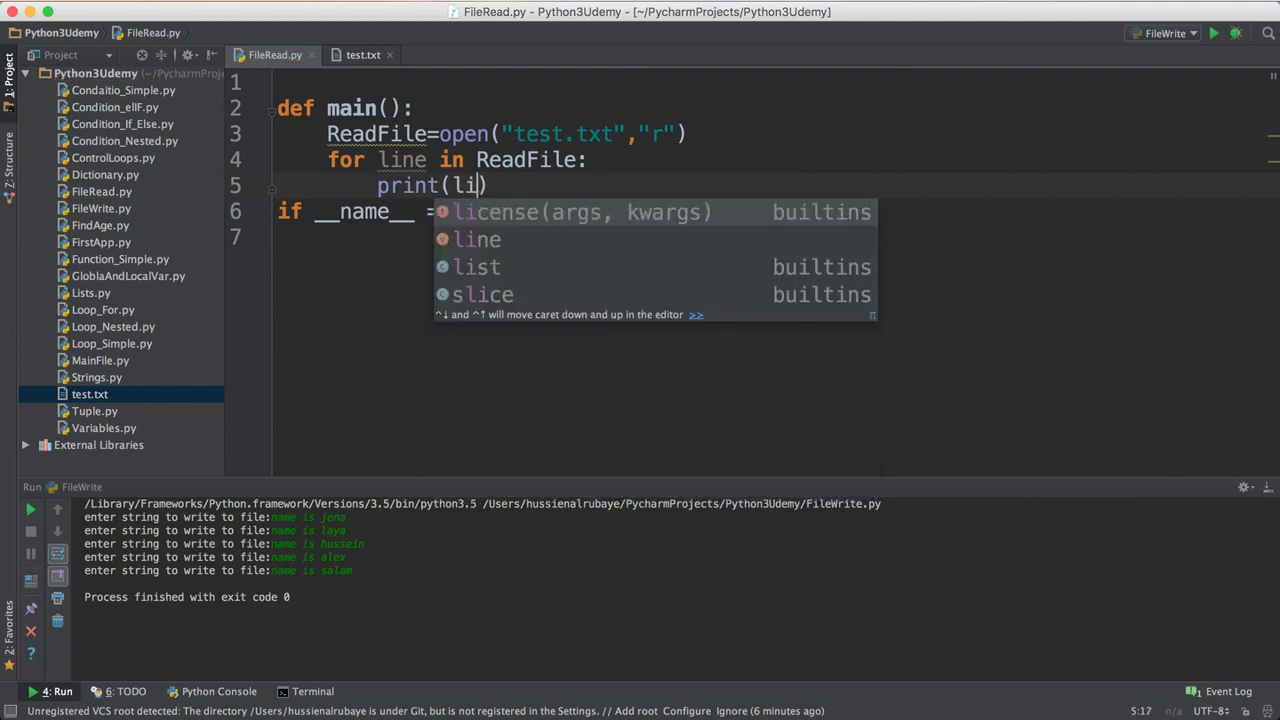
key(Down)
key(Return)
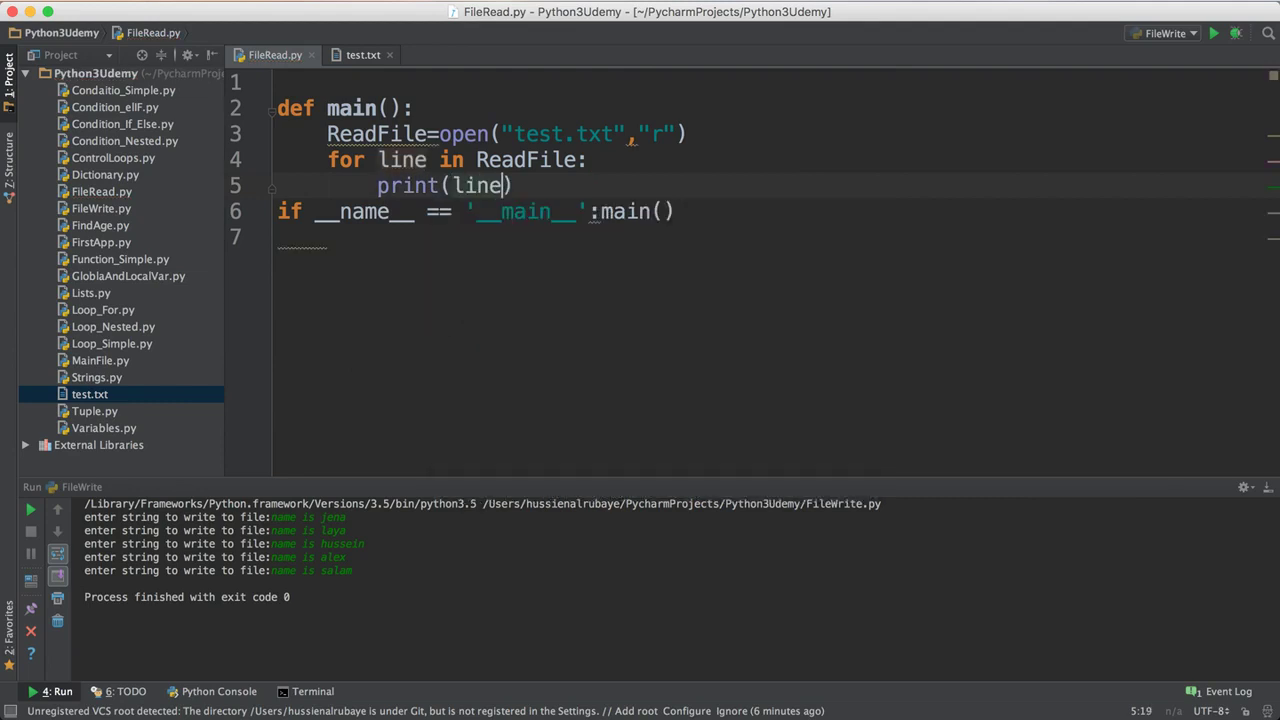
text())
key(Return)
key(BackSpace)
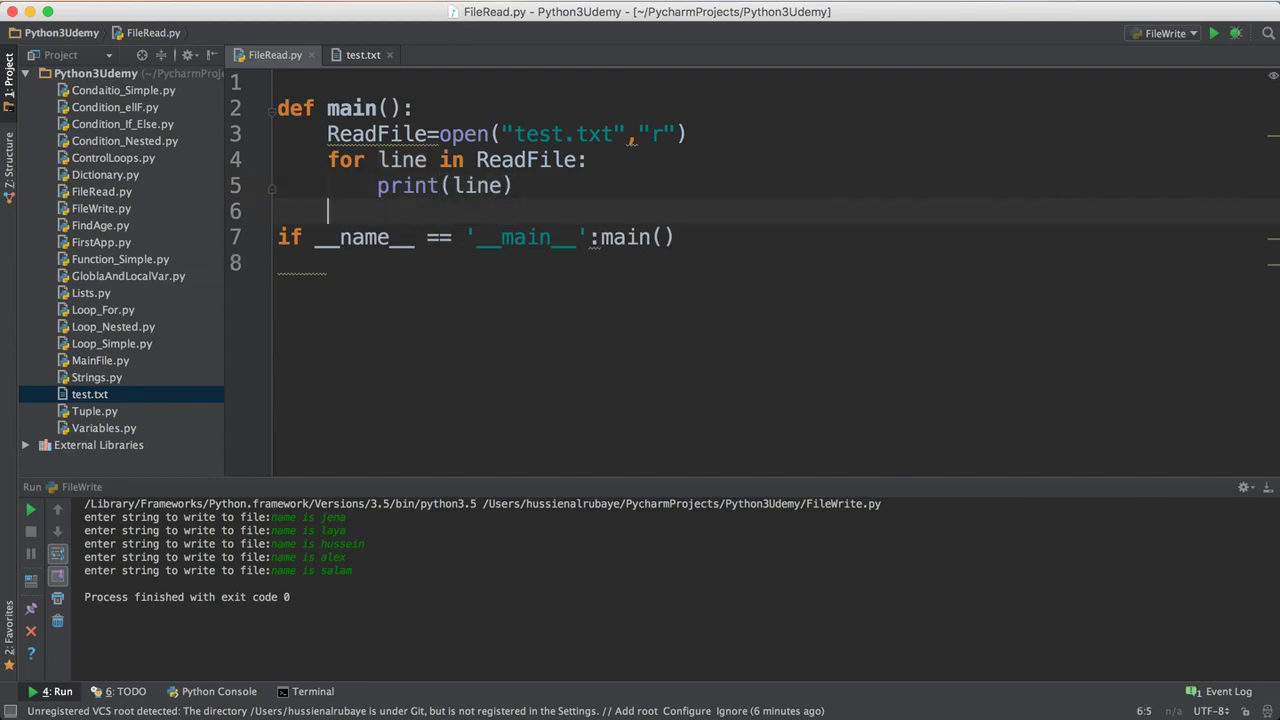
text(Re)
Add ReadFile.close() after the loop using autocomplete.
key(Tab)
text(.)
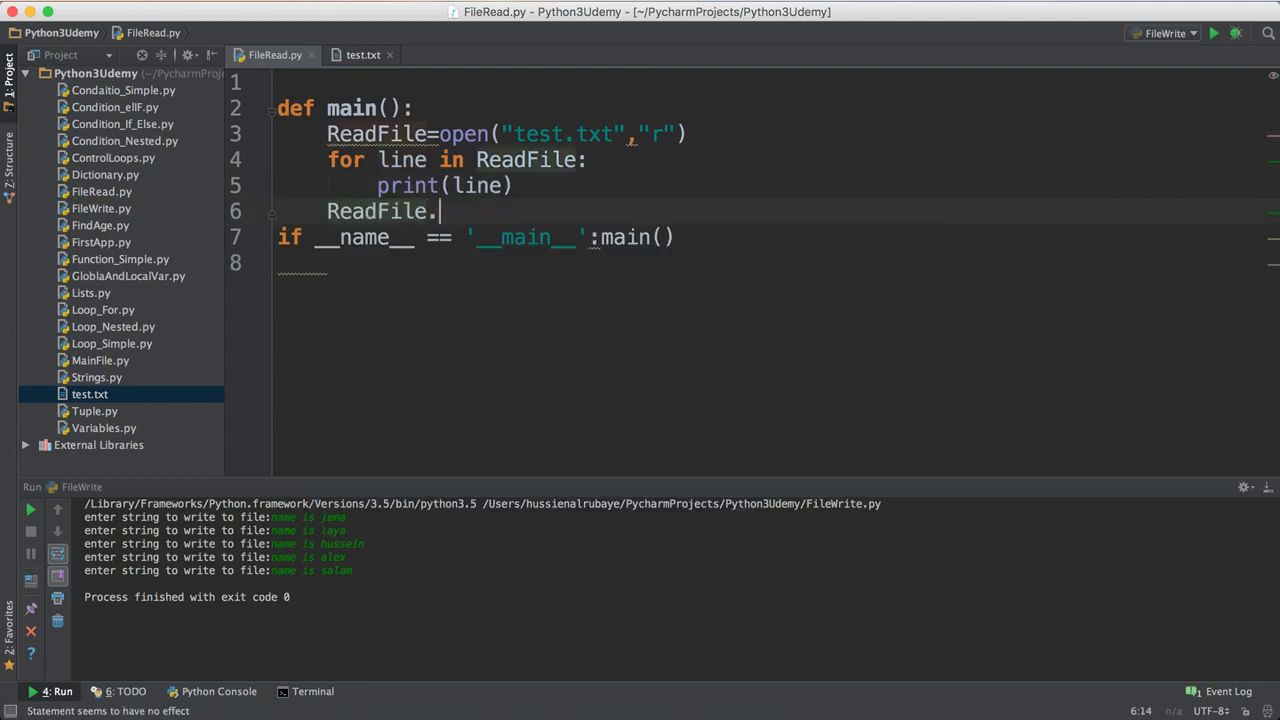
text(c)
key(Tab)
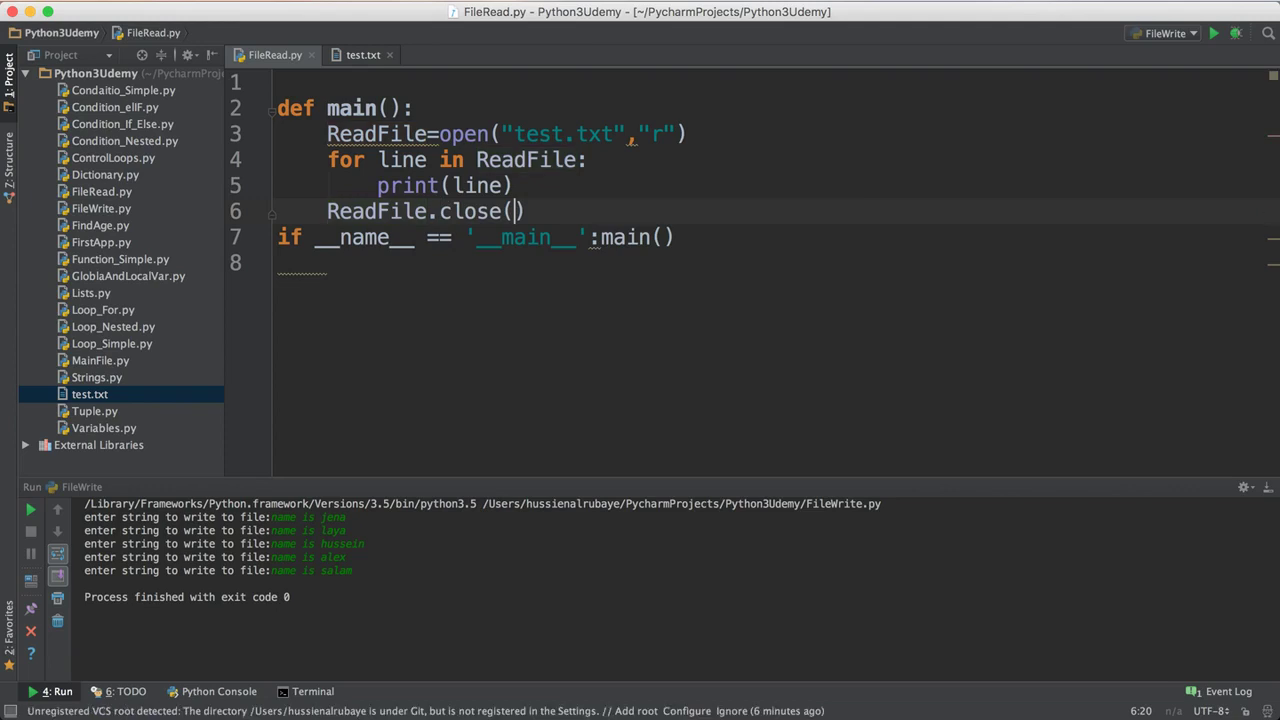
drag(326, 210, 534, 210)
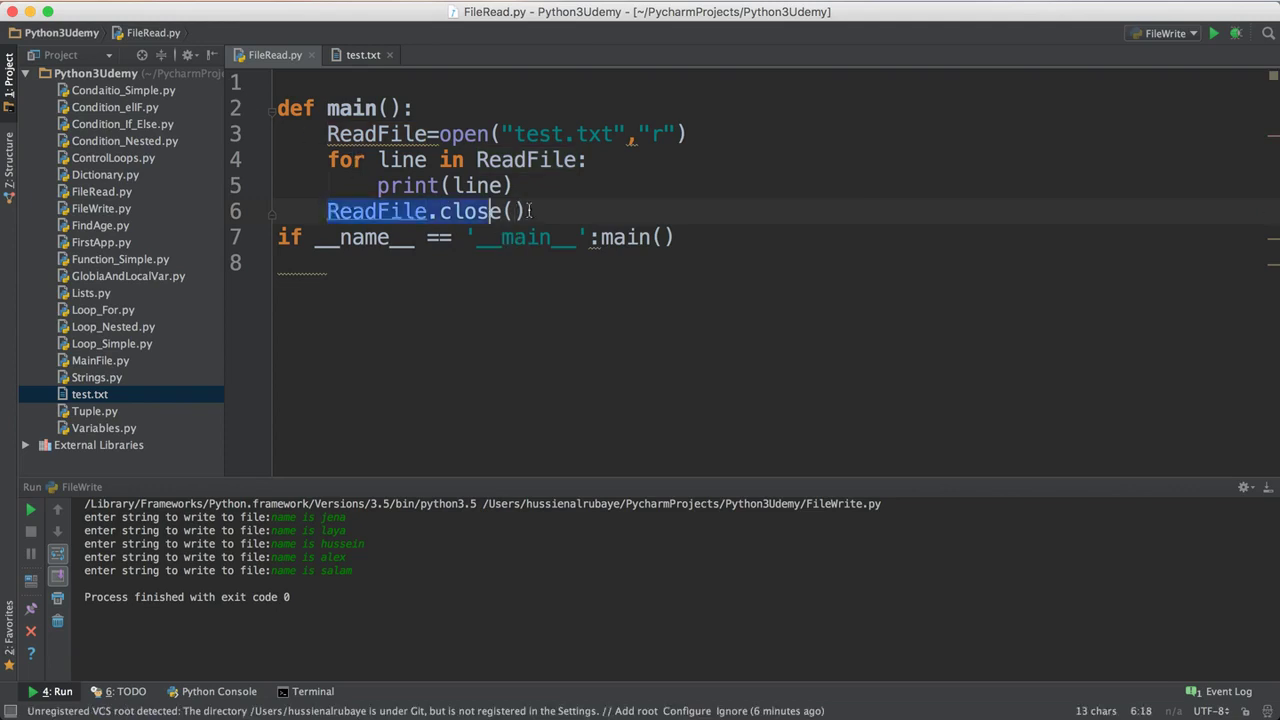
click(470, 168)
click(380, 133)
click(537, 133)
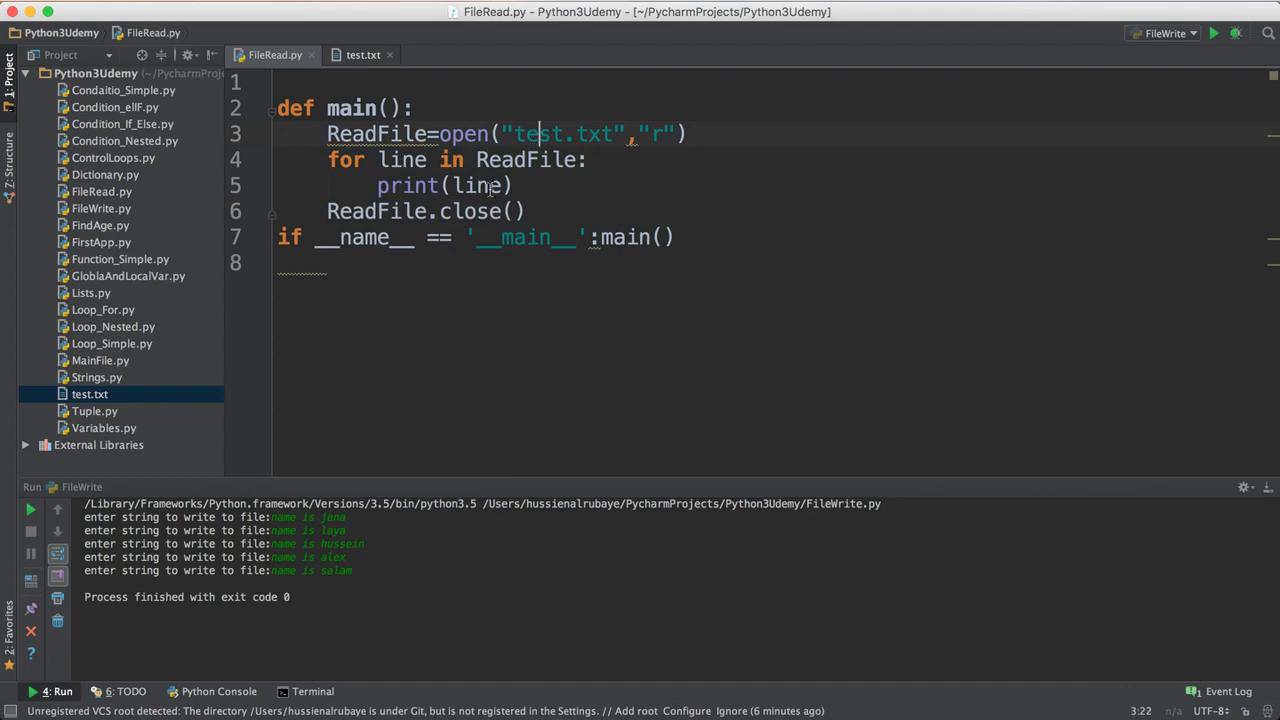
Run FileRead and compare the five printed names with test.txt.
right_click(530, 148)
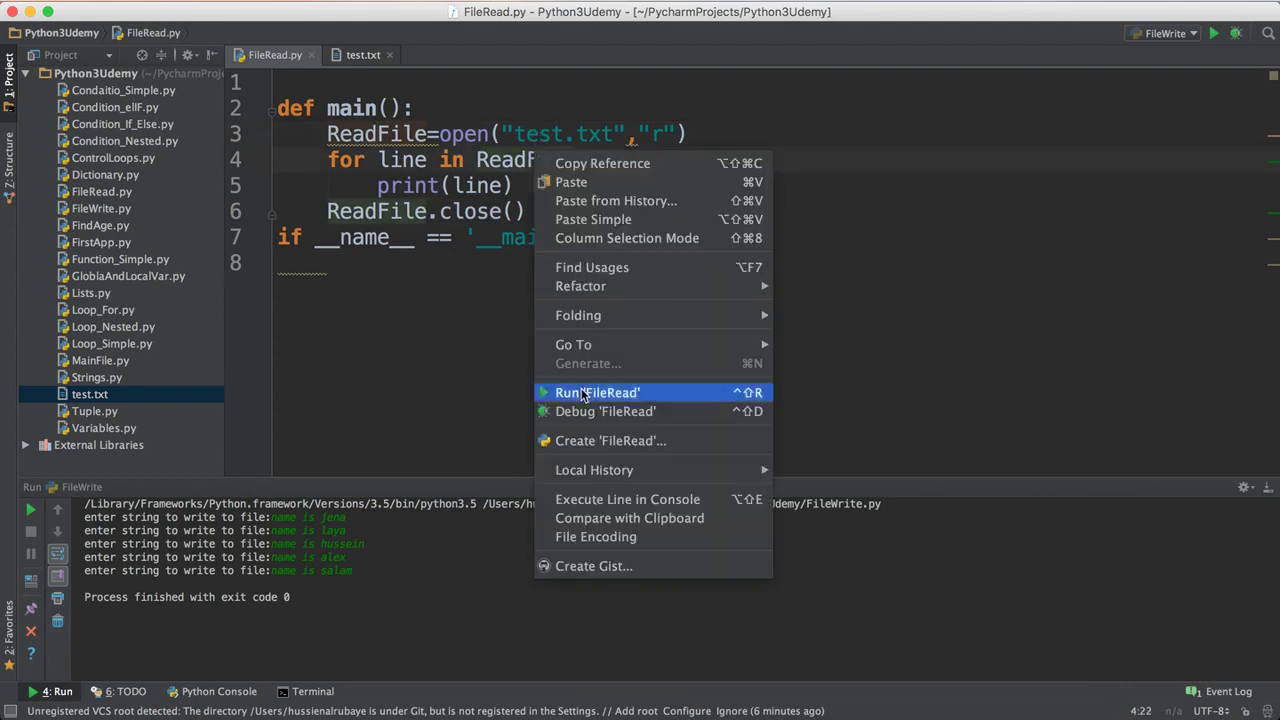
click(585, 392)
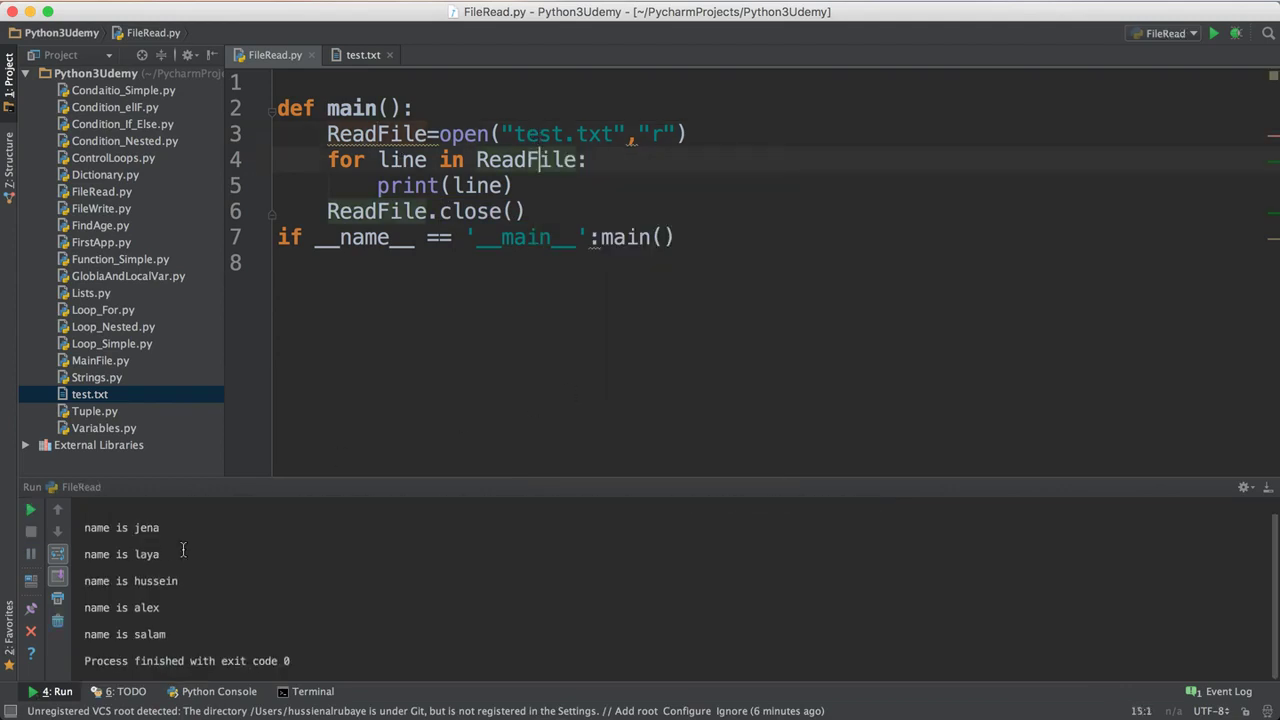
click(119, 540)
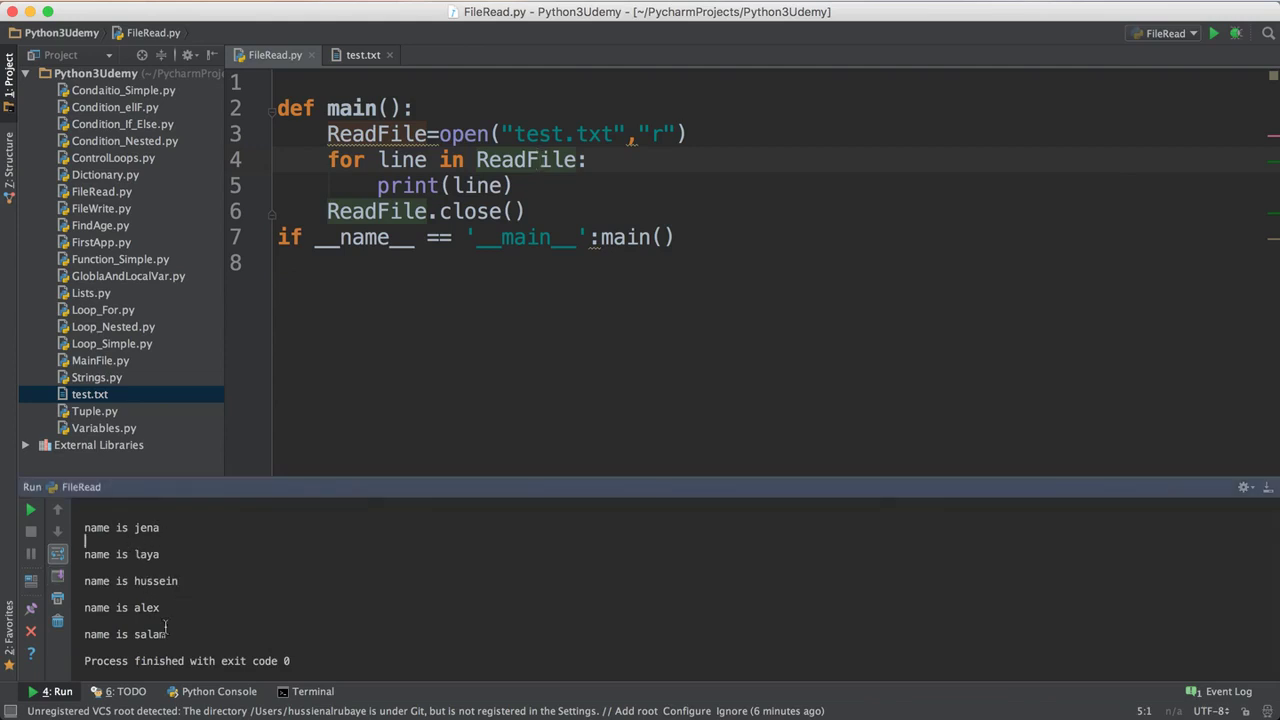
click(362, 55)
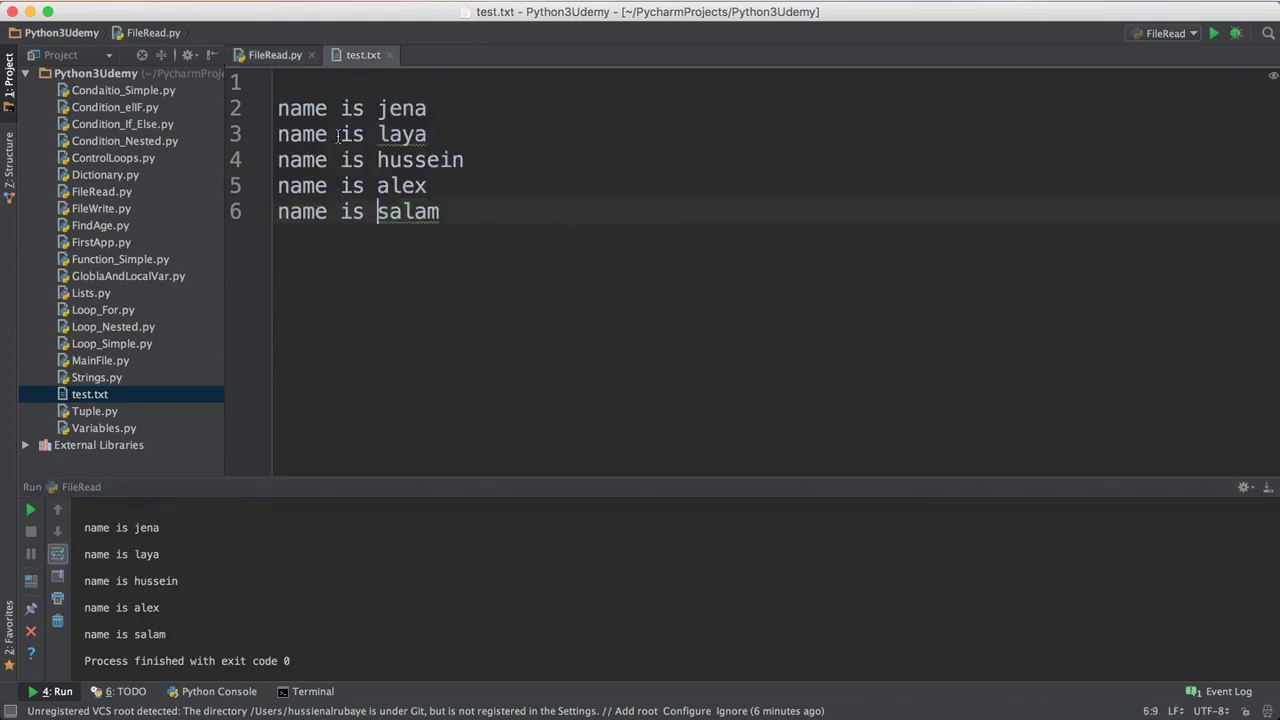
click(275, 55)
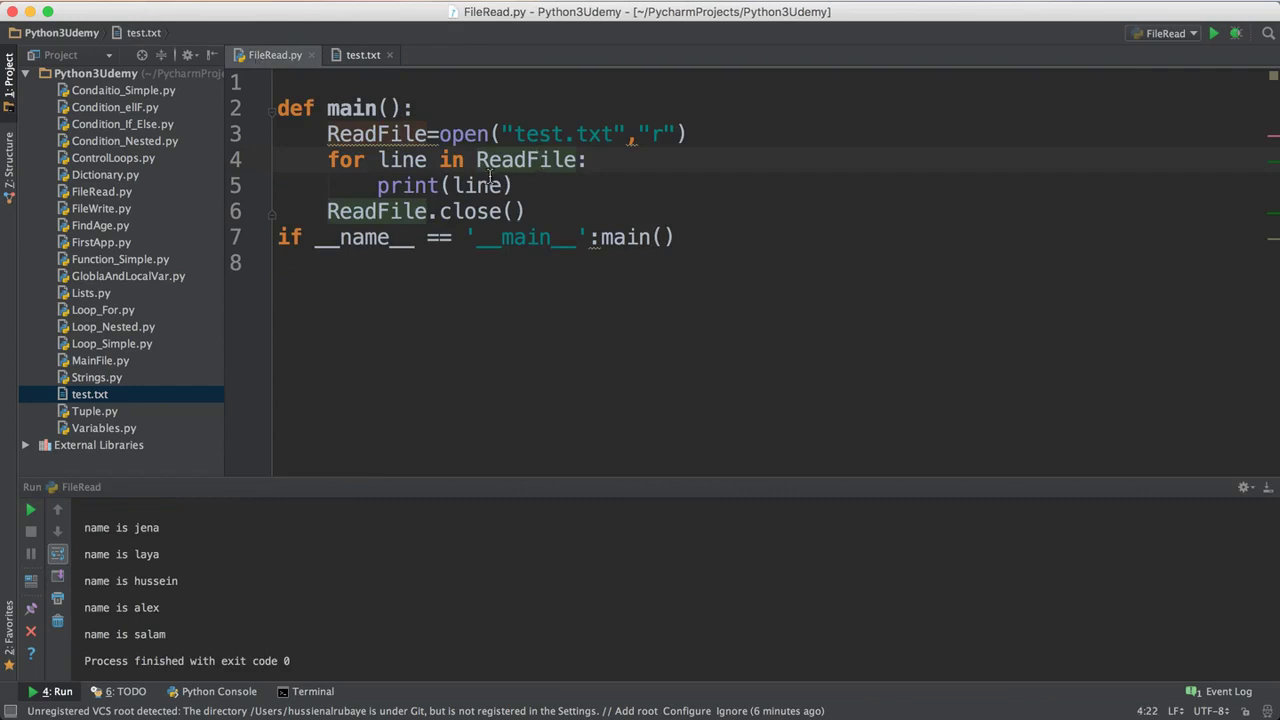